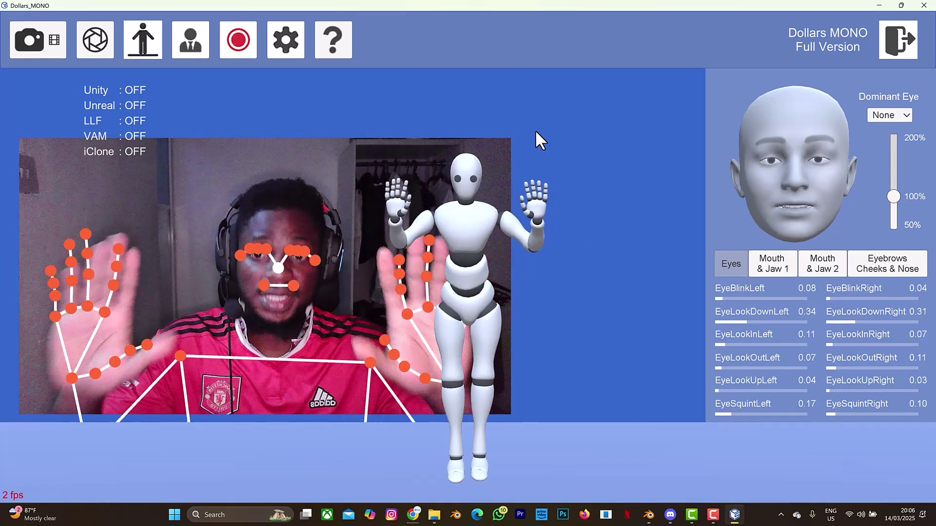
pyautogui.click(138, 45)
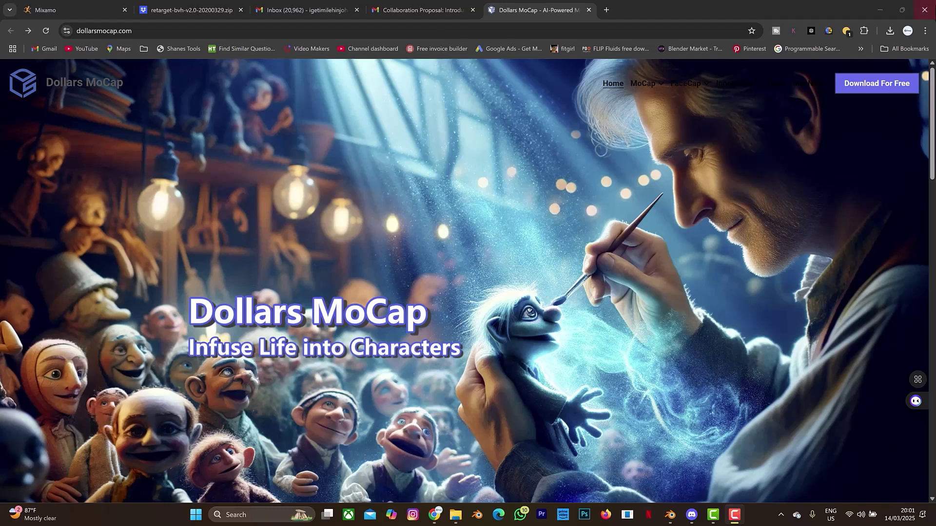
# Open the Dollars MoCap free download page and start the Dollars MONO(Windows) download.
pyautogui.click(888, 89)
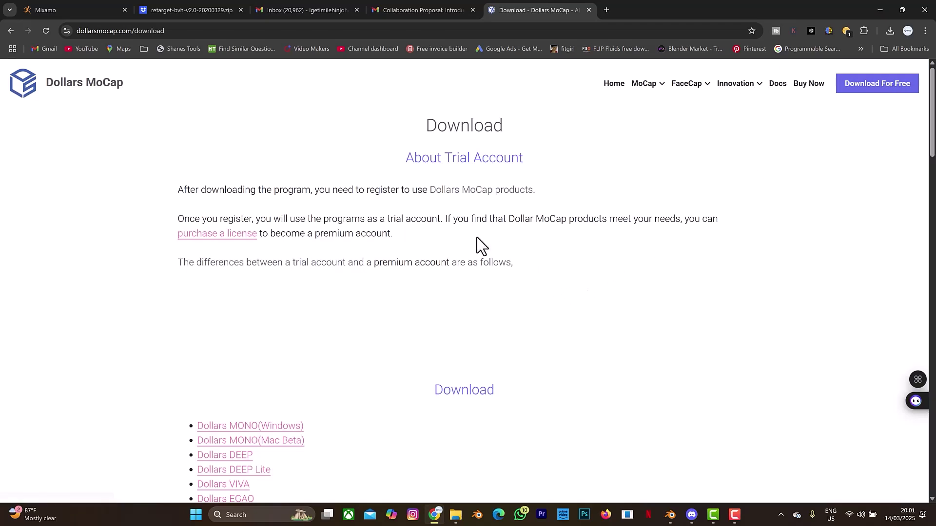
pyautogui.scroll(-3, 397, 311)
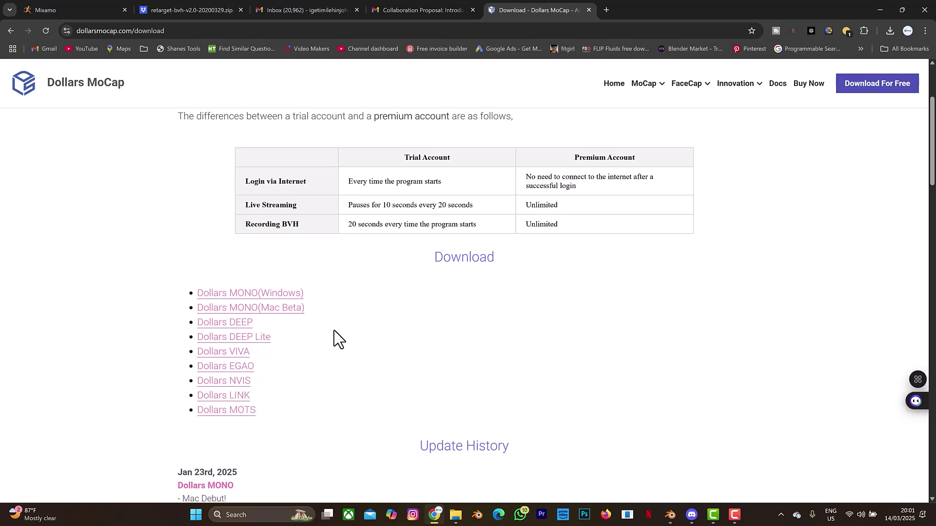
pyautogui.click(266, 294)
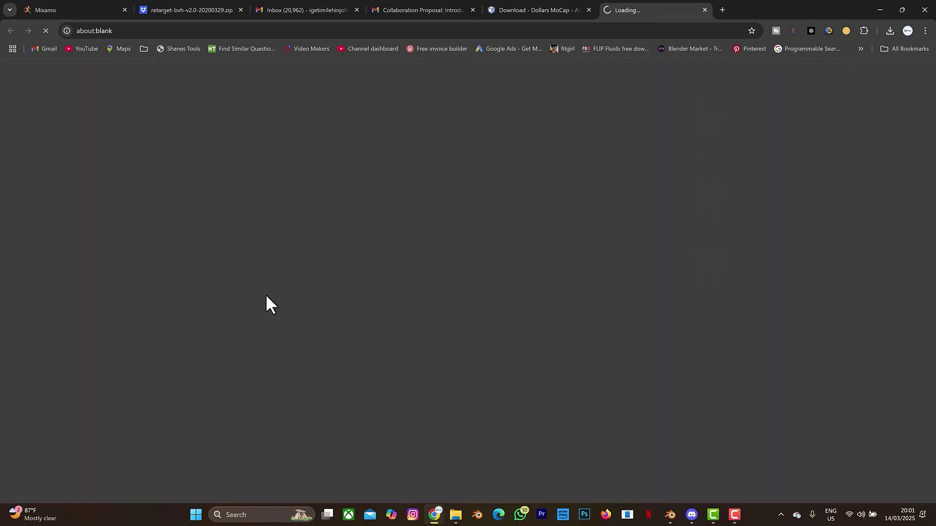
# Look through the update history, control rigs, MISC files and sample programs on the download page.
pyautogui.scroll(-15, 367, 244)
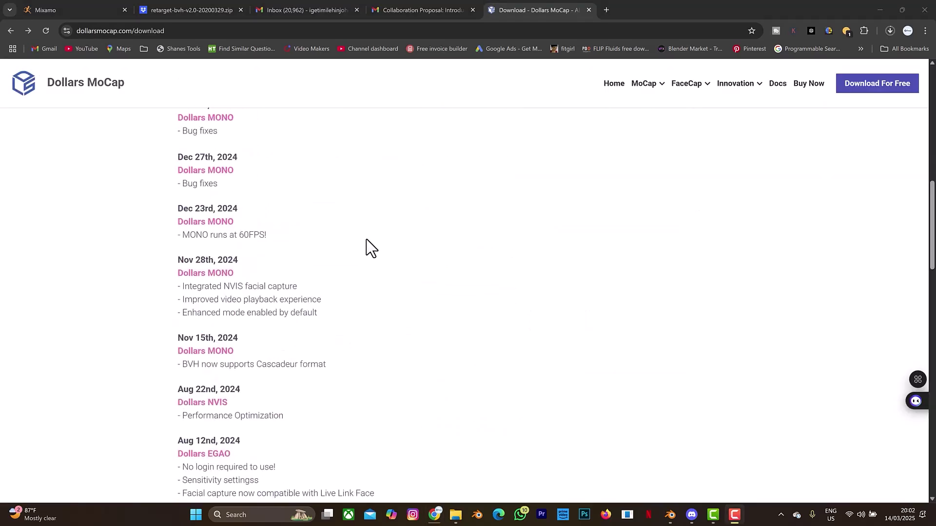
pyautogui.scroll(-20, 371, 246)
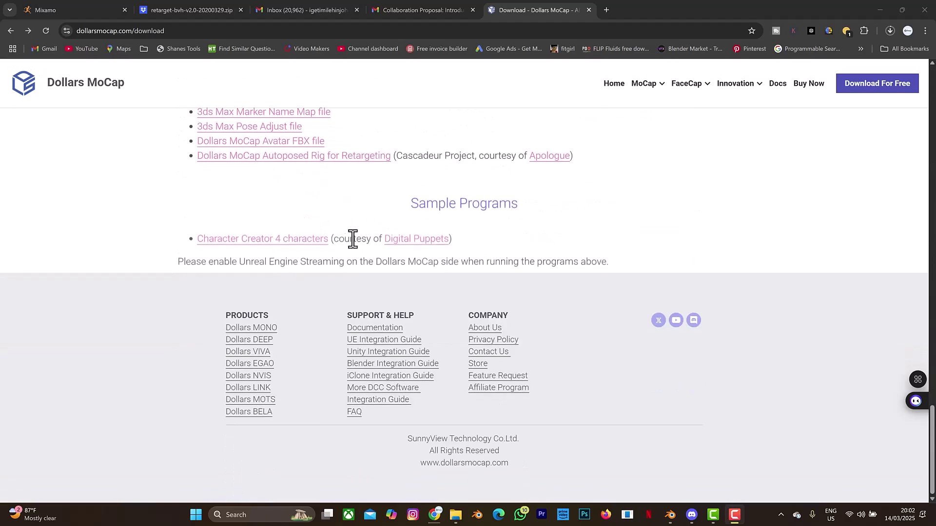
pyautogui.scroll(15, 246, 312)
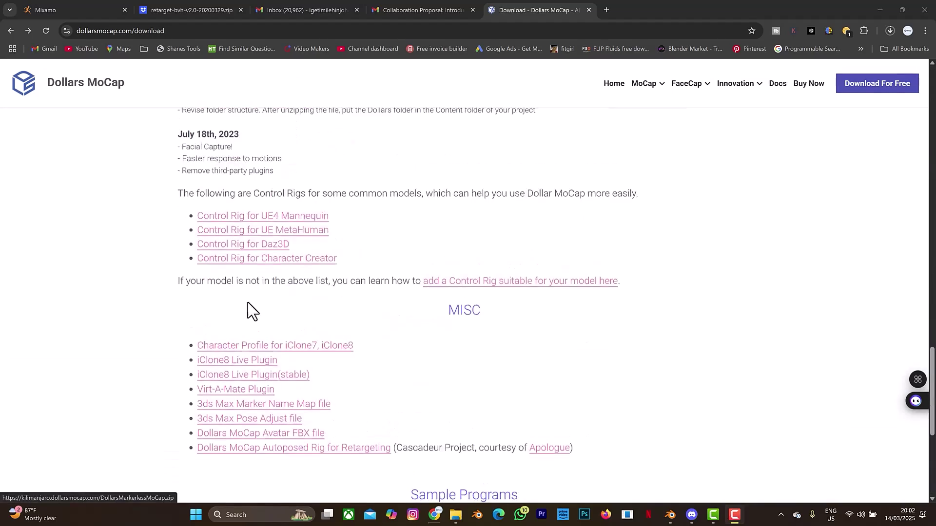
pyautogui.scroll(7, 237, 251)
pyautogui.scroll(-15, 240, 242)
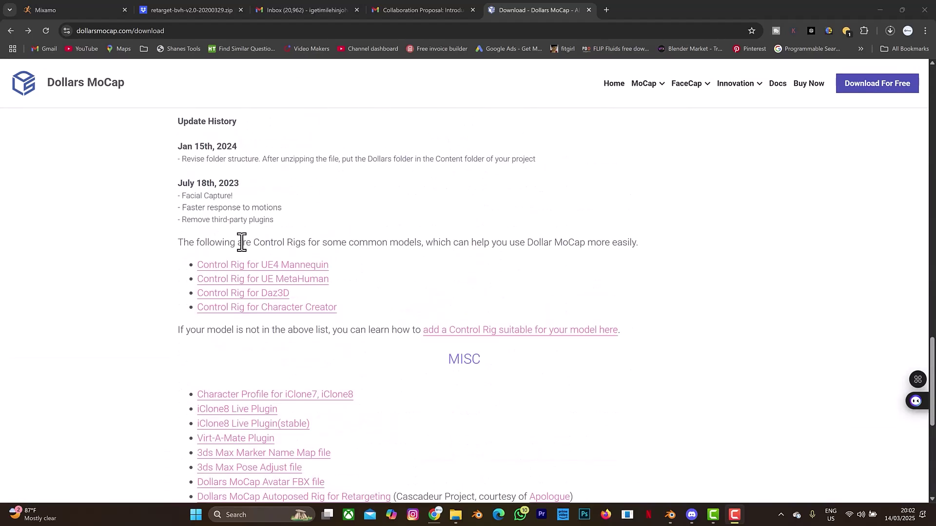
pyautogui.scroll(-6, 412, 334)
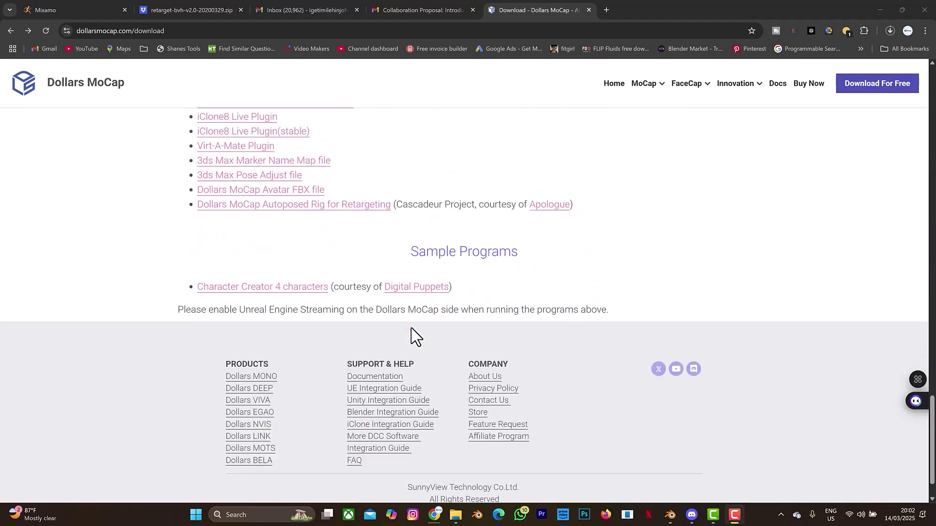
# Open the Dollars MONO product page and review its demo video, features and documentation links.
pyautogui.click(251, 380)
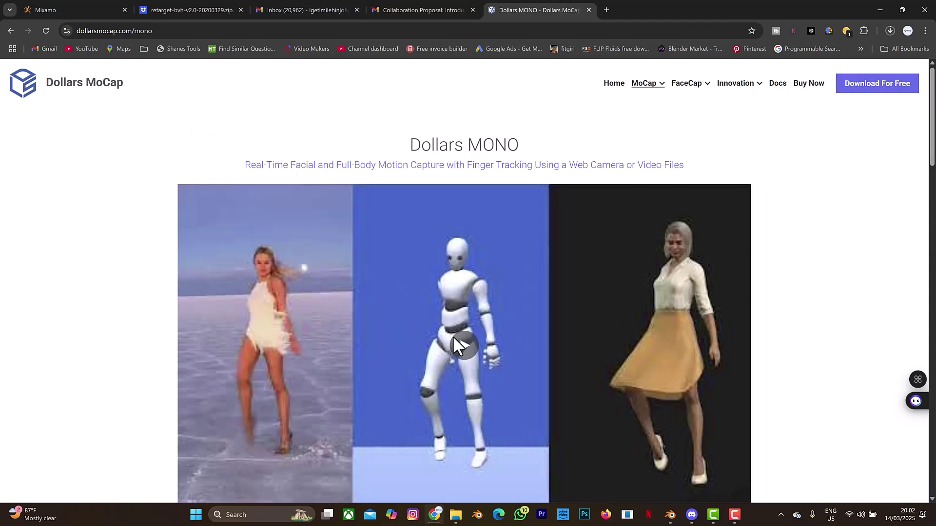
pyautogui.scroll(-7, 453, 337)
pyautogui.scroll(4, 443, 300)
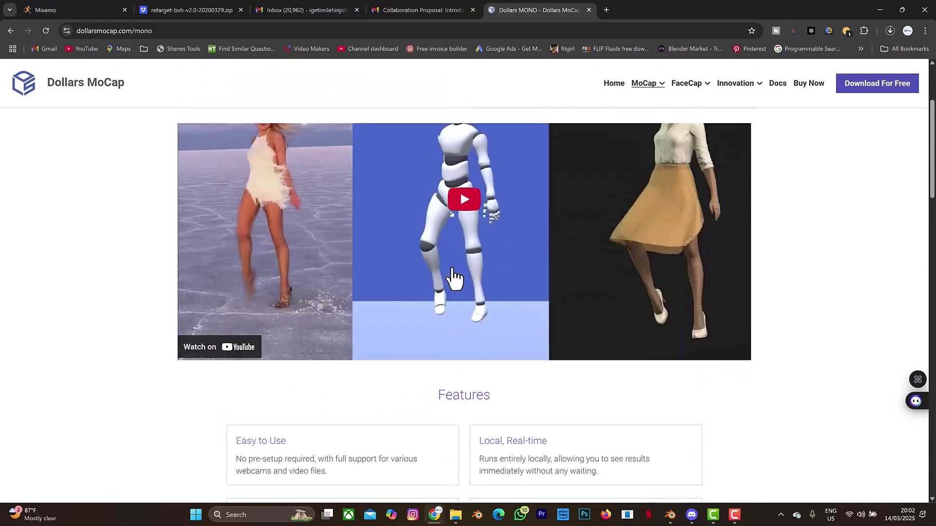
pyautogui.scroll(-15, 451, 268)
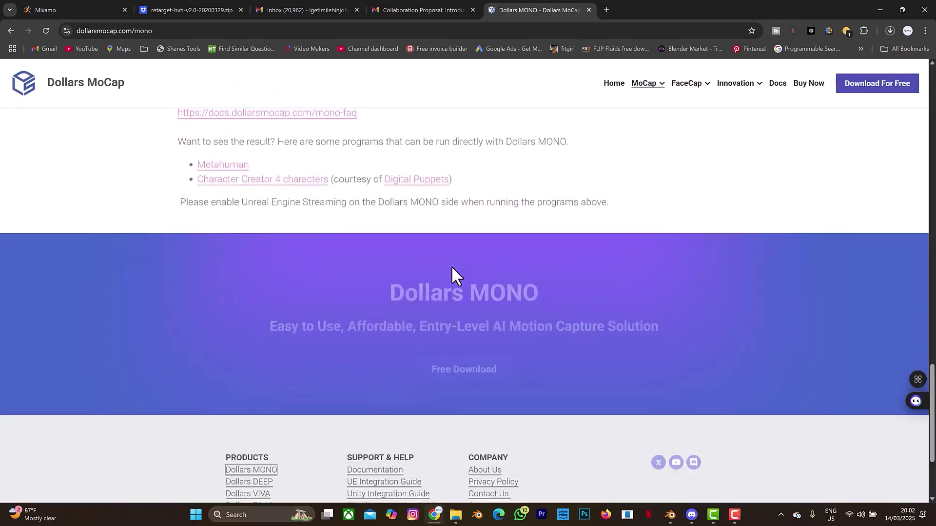
pyautogui.scroll(-3, 451, 266)
# Open the Dollars EGAO product page and review its facial capture demo, system requirements and documentation section.
pyautogui.click(260, 373)
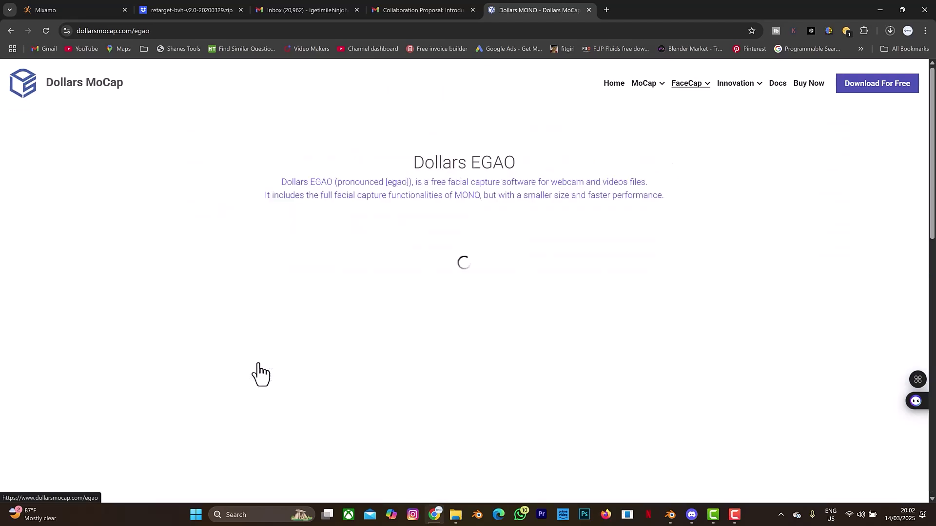
pyautogui.scroll(-2, 468, 247)
pyautogui.scroll(-3, 488, 266)
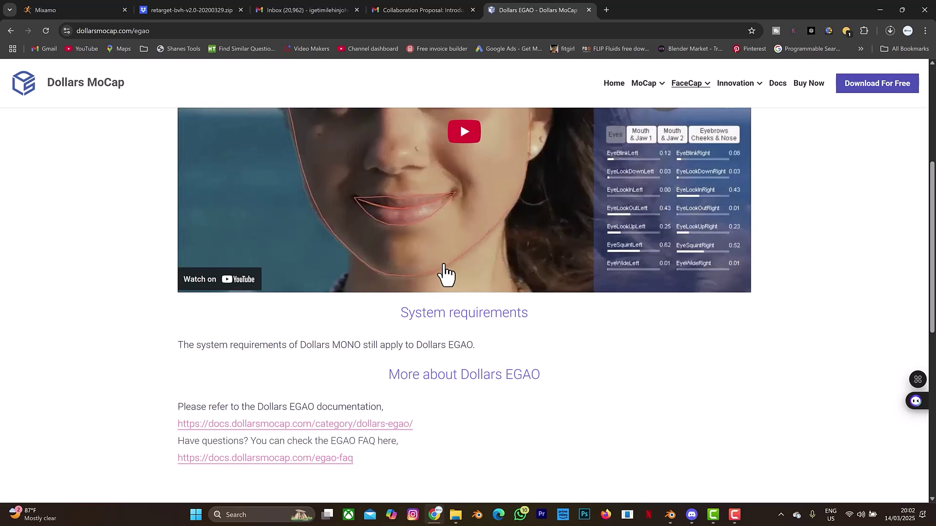
pyautogui.scroll(3, 443, 273)
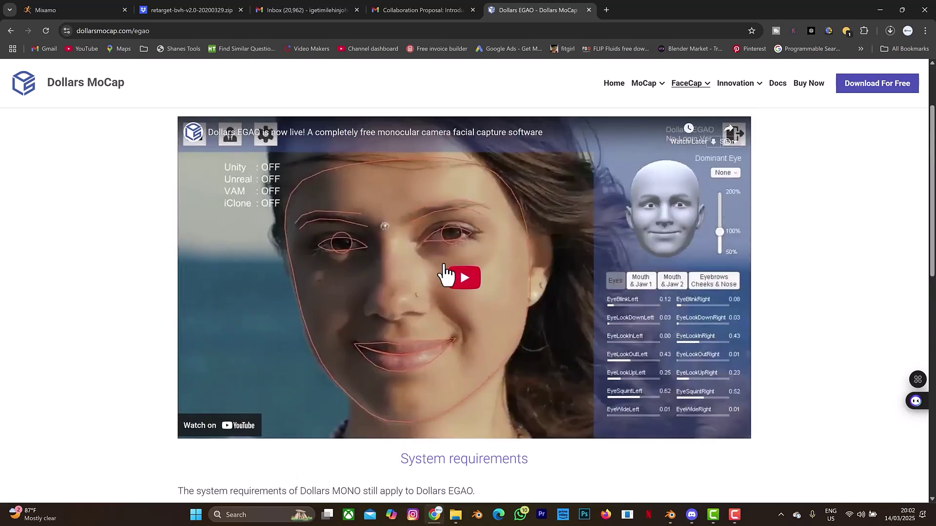
pyautogui.scroll(-5, 465, 262)
pyautogui.scroll(-7, 466, 258)
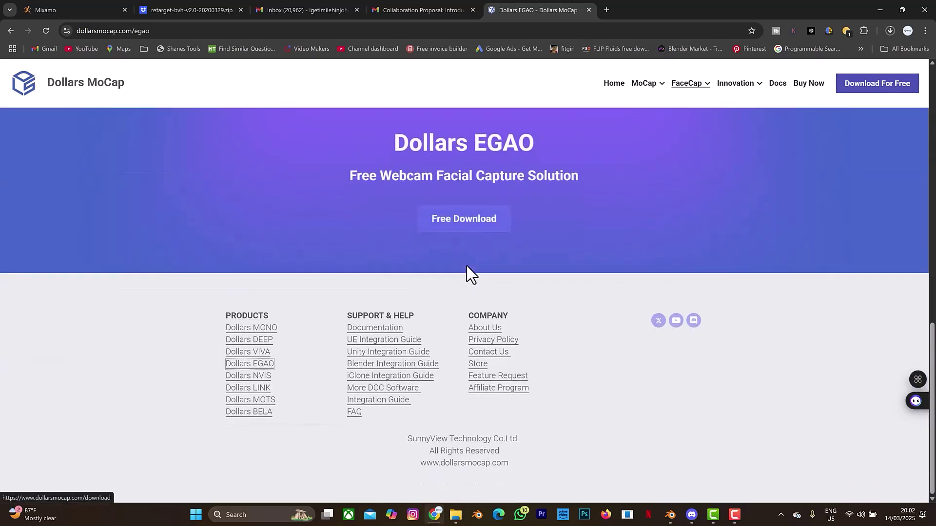
pyautogui.scroll(3, 475, 288)
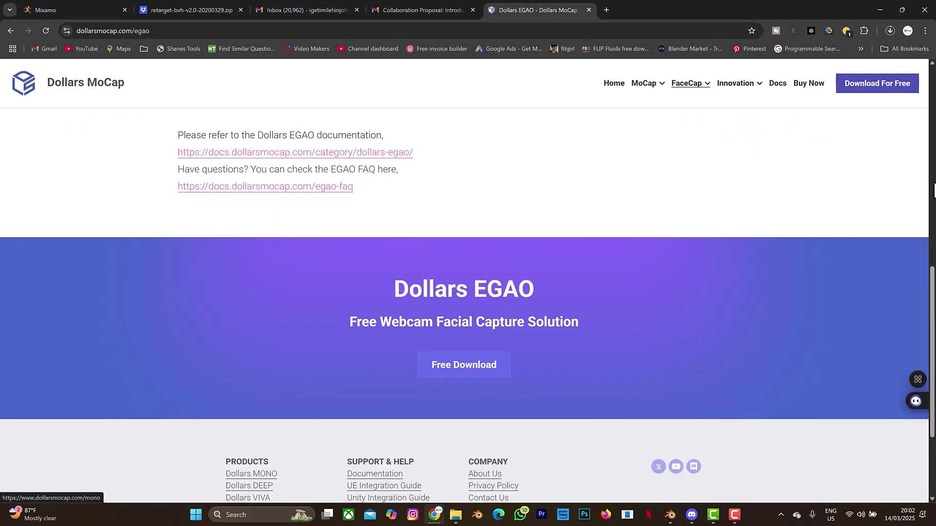
# Return to the free download page and download Dollars MONO(Windows) from the list.
pyautogui.click(859, 94)
pyautogui.scroll(-2, 581, 215)
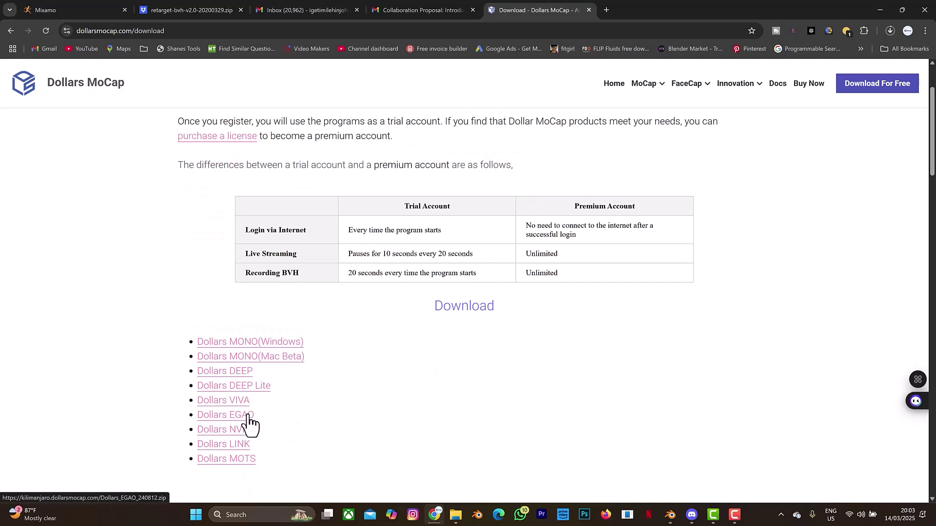
pyautogui.click(273, 344)
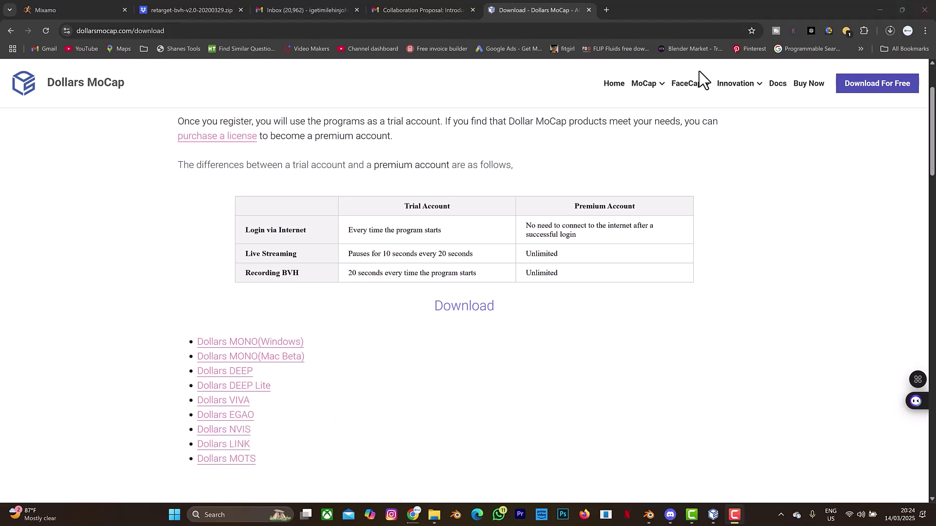
# Open the Dollars MoCap online store and look over the purchase notes and MoCap products.
pyautogui.click(803, 84)
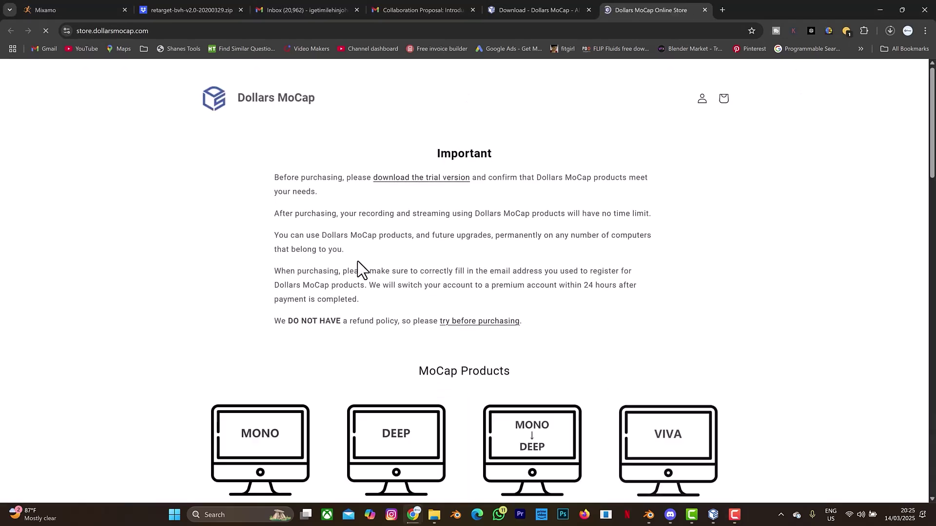
pyautogui.scroll(-4, 375, 316)
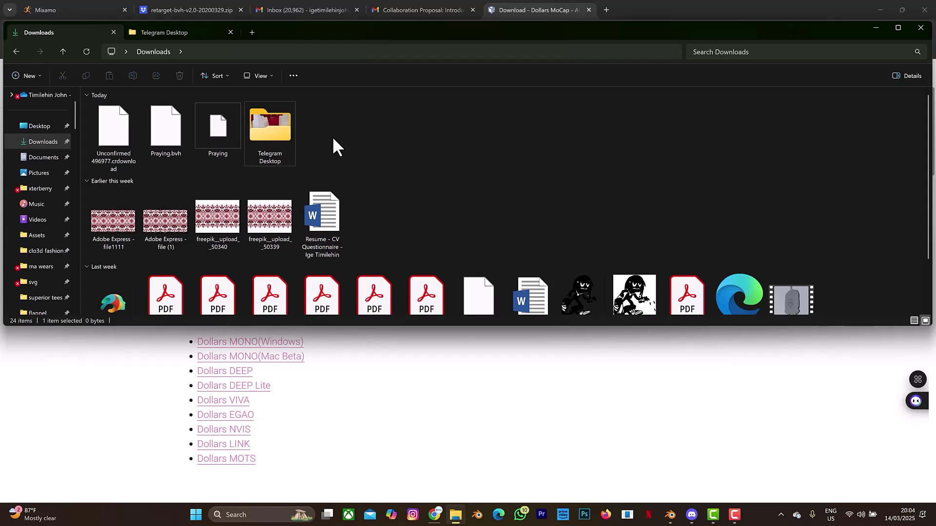
# In File Explorer, open the Dollar Mono folder inside the OneDrive Documents folder.
pyautogui.click(42, 157)
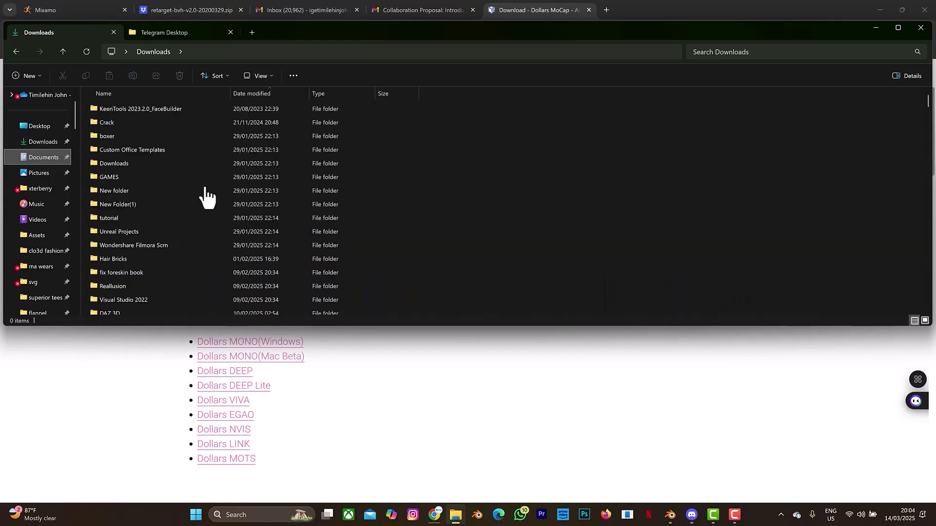
pyautogui.scroll(-1, 187, 249)
pyautogui.click(58, 97)
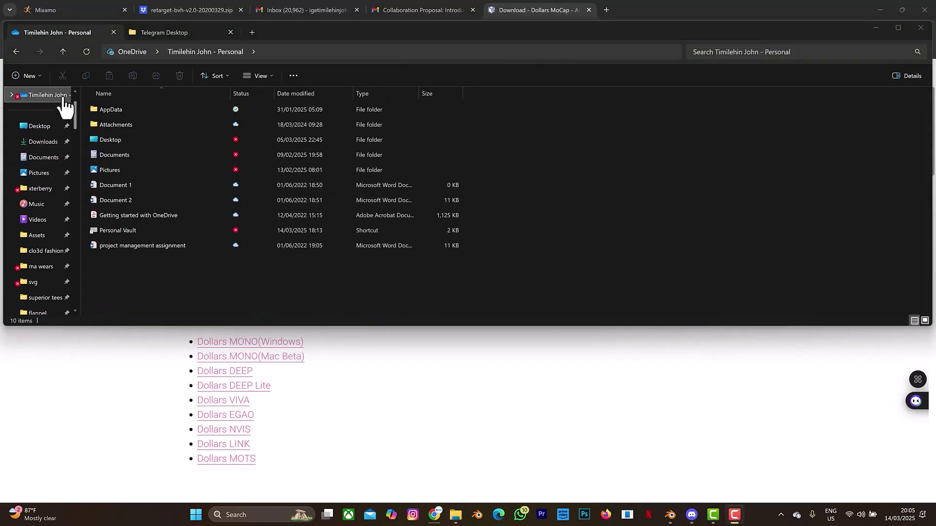
pyautogui.click(132, 152)
pyautogui.doubleClick(130, 149)
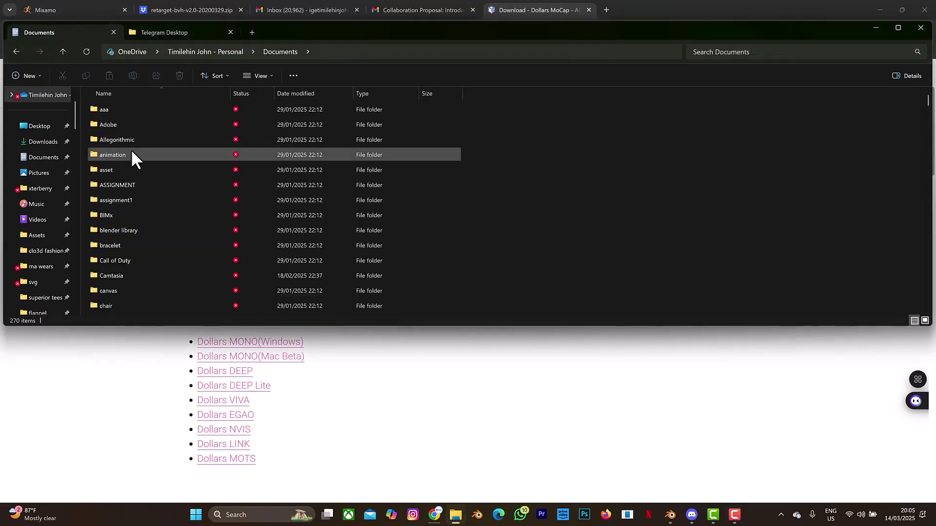
pyautogui.scroll(-1, 125, 215)
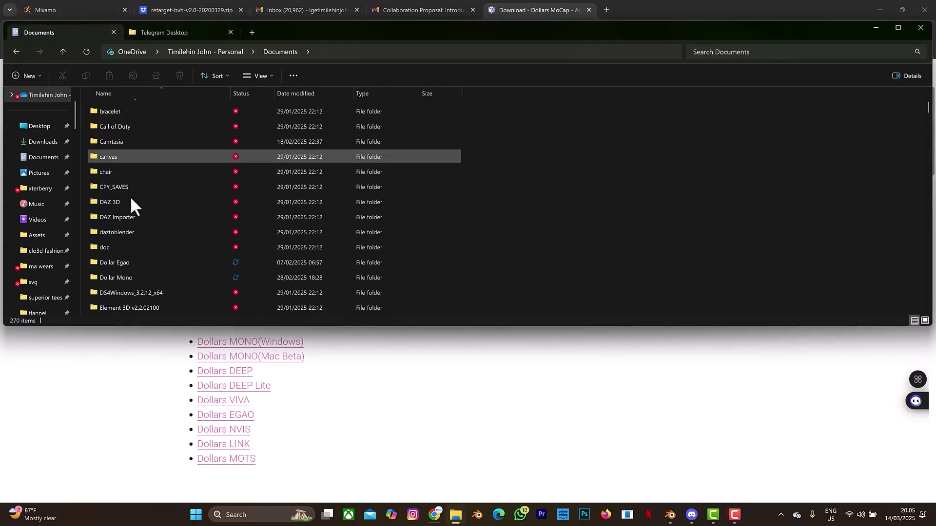
pyautogui.click(133, 276)
pyautogui.doubleClick(133, 276)
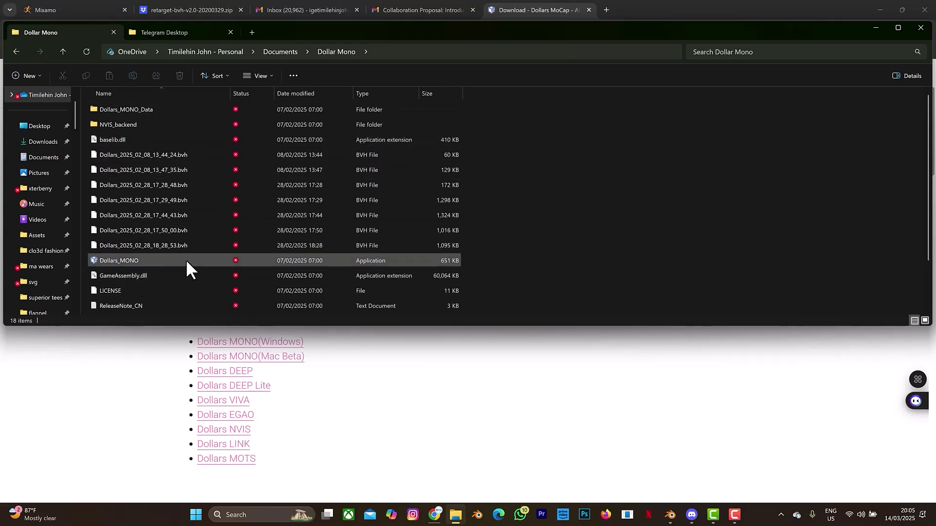
# Launch the Dollars_MONO application, log in with the remembered account and maximize its window.
pyautogui.moveTo(137, 259)
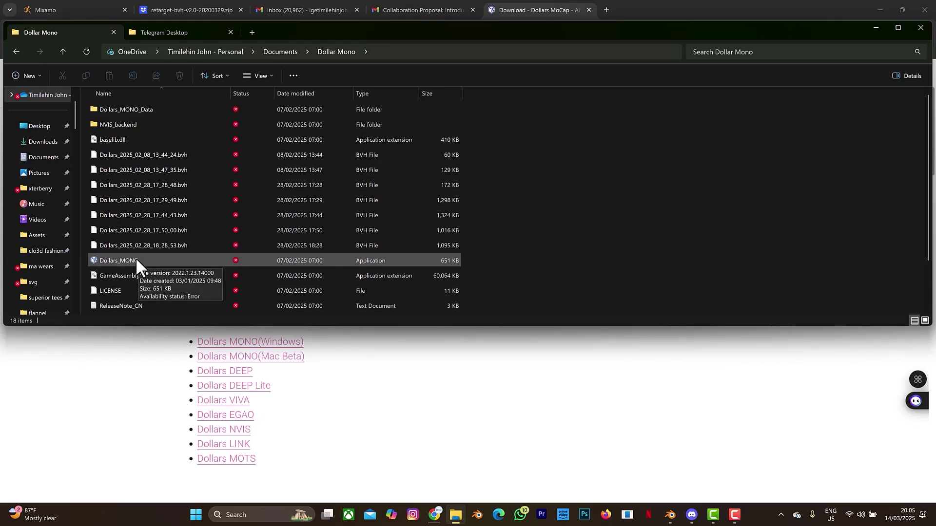
pyautogui.click(135, 261)
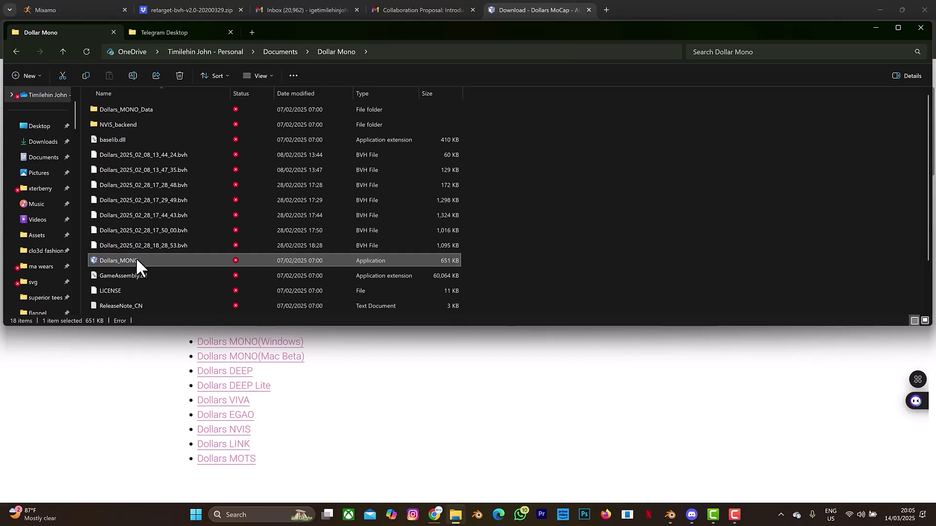
pyautogui.doubleClick(136, 261)
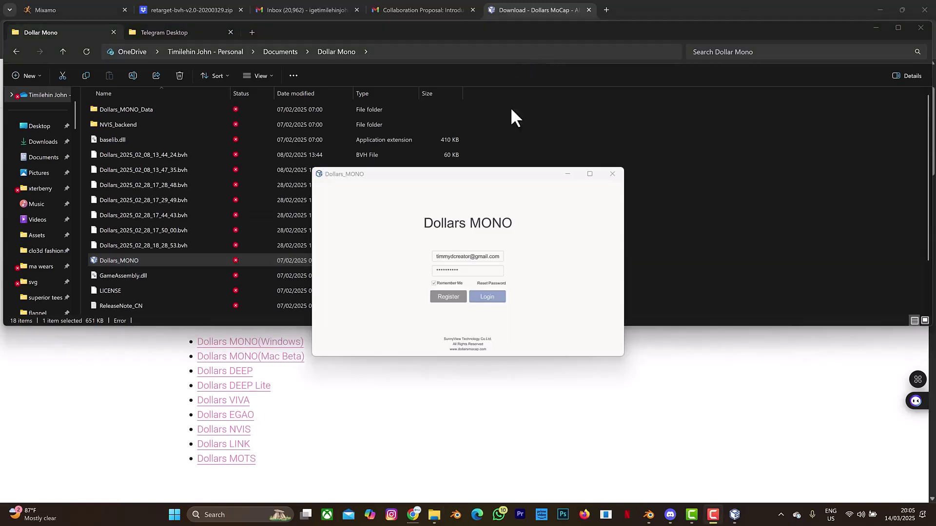
pyautogui.click(482, 297)
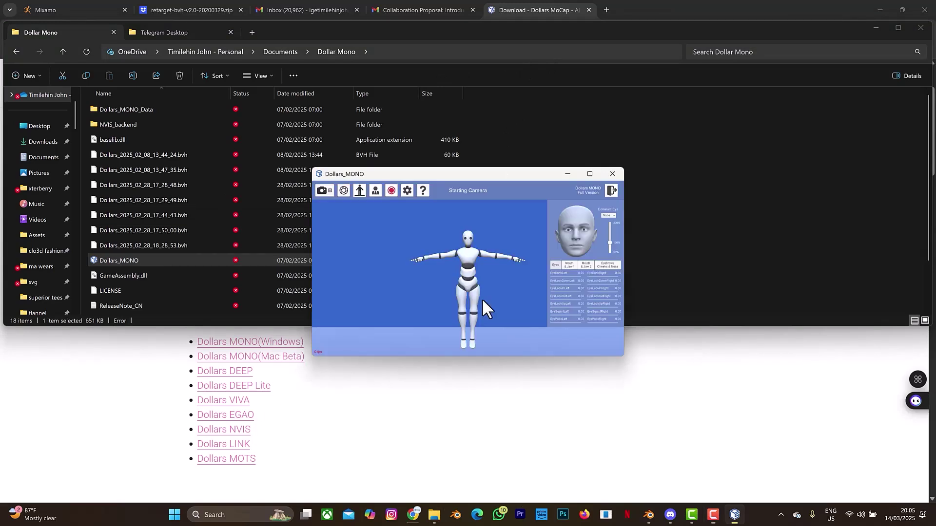
pyautogui.click(590, 174)
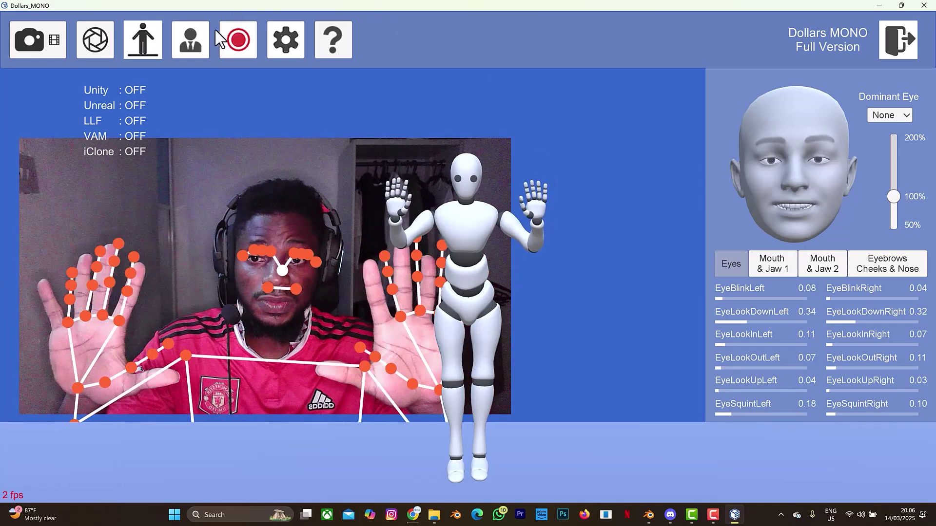
# Cycle the body tracking mode through the seated and jumping options back to a standing one.
pyautogui.click(143, 48)
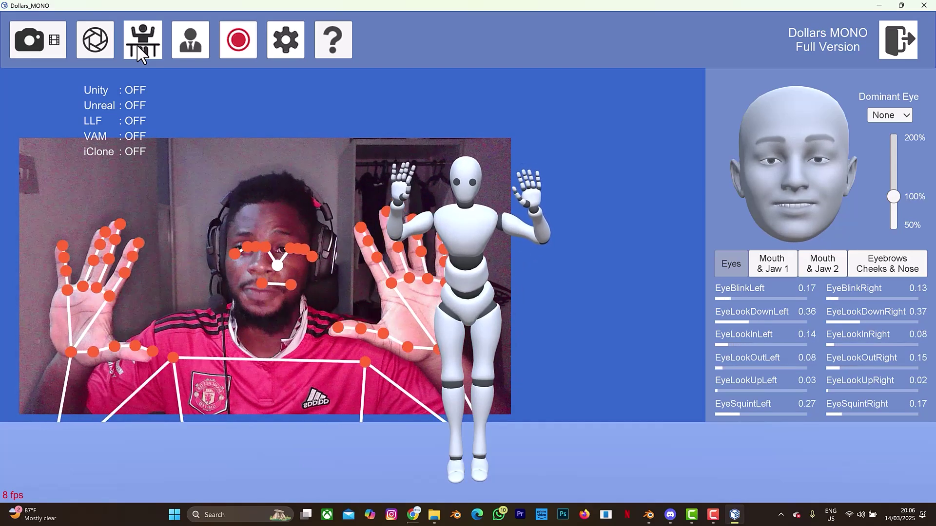
pyautogui.click(136, 46)
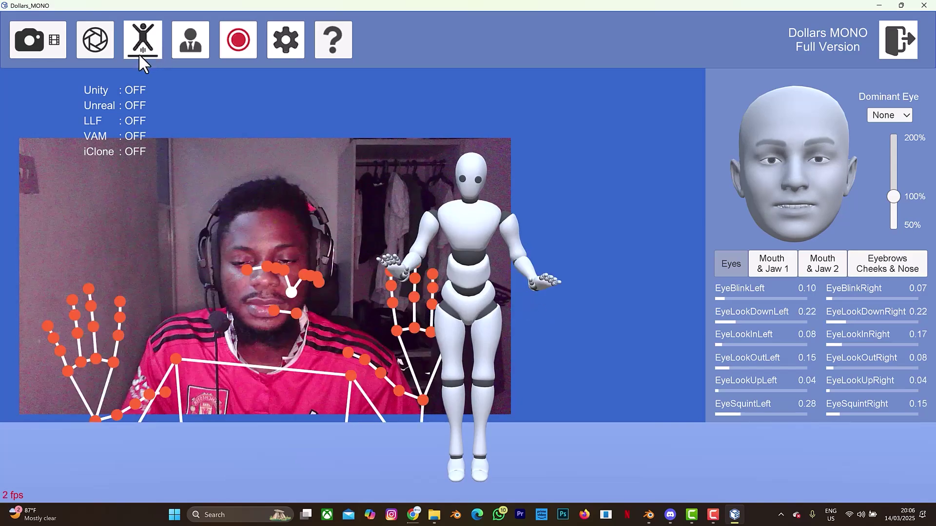
pyautogui.click(147, 42)
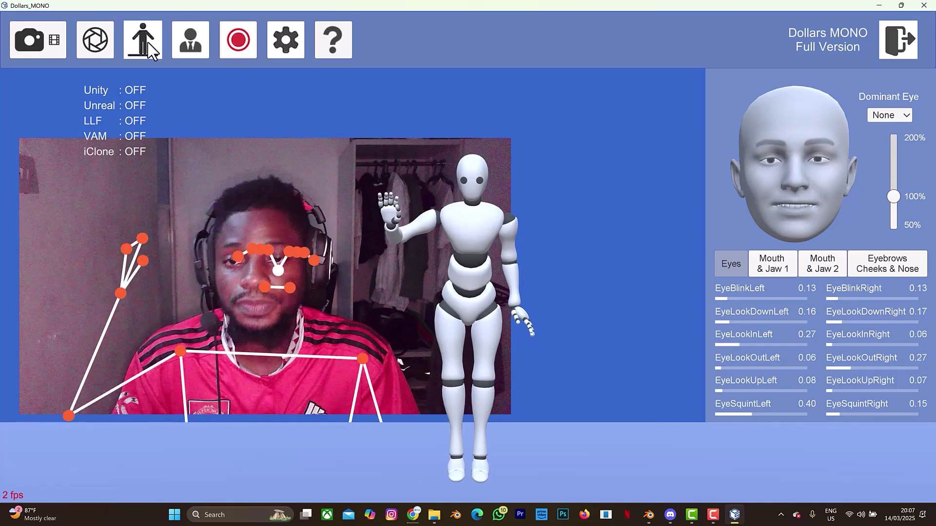
# Start a BVH recording of the webcam motion capture.
pyautogui.click(238, 44)
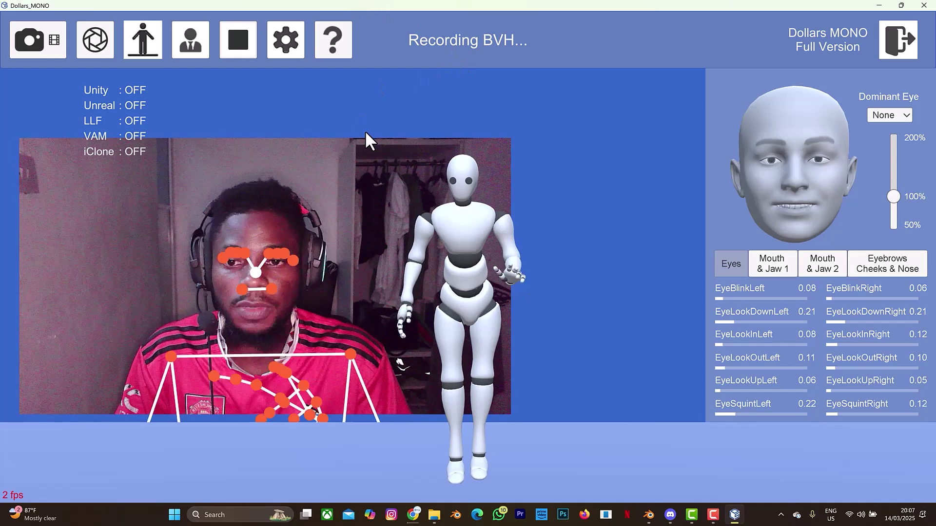
# Stop the BVH recording of the webcam capture.
pyautogui.click(247, 48)
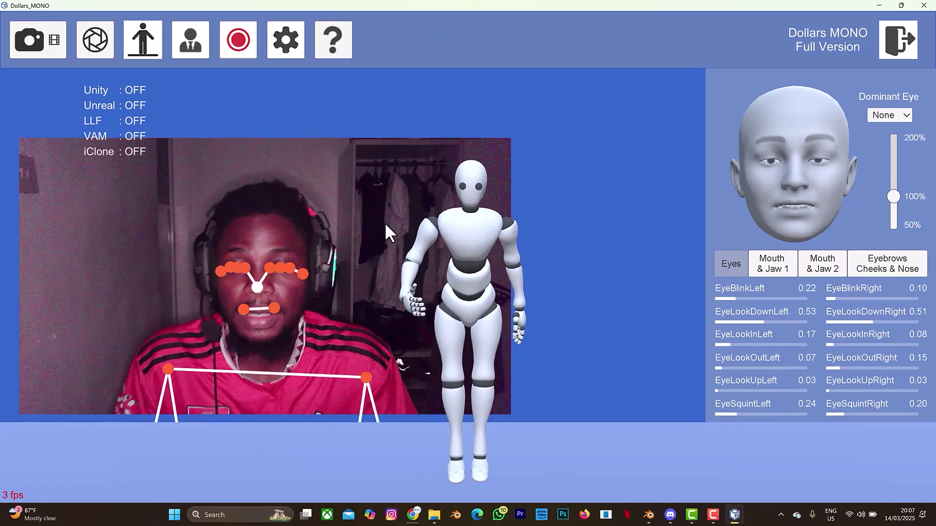
# Switch the capture source to a video file and open video 0001 from the Telegram Desktop folder in Downloads.
pyautogui.click(23, 42)
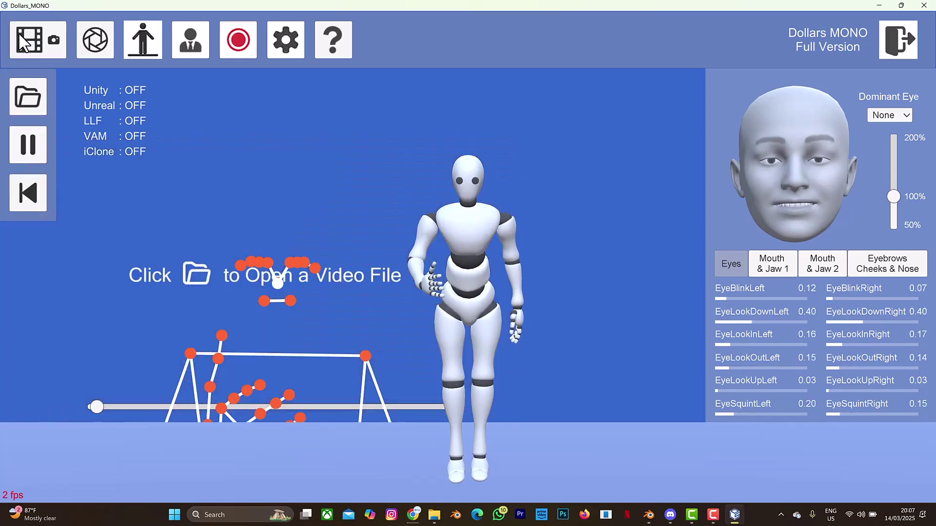
pyautogui.click(28, 108)
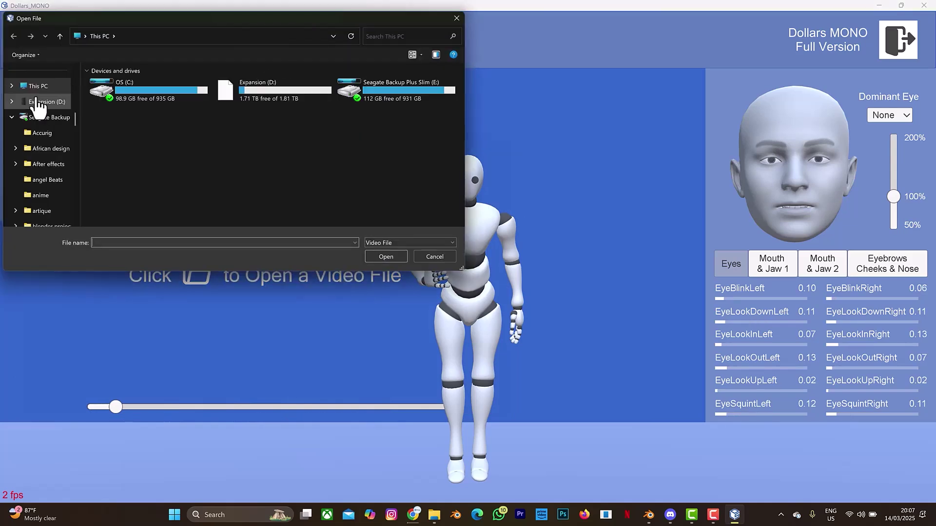
pyautogui.scroll(5, 51, 117)
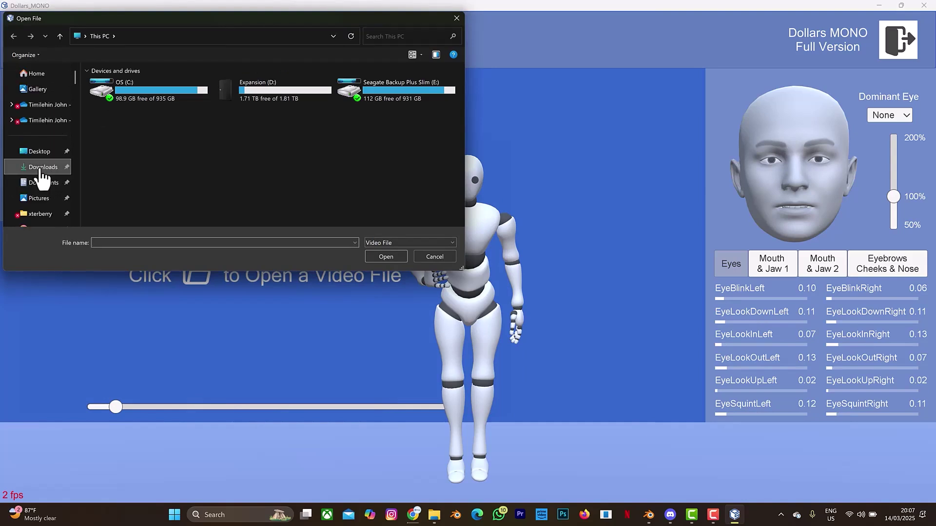
pyautogui.click(41, 170)
pyautogui.doubleClick(128, 95)
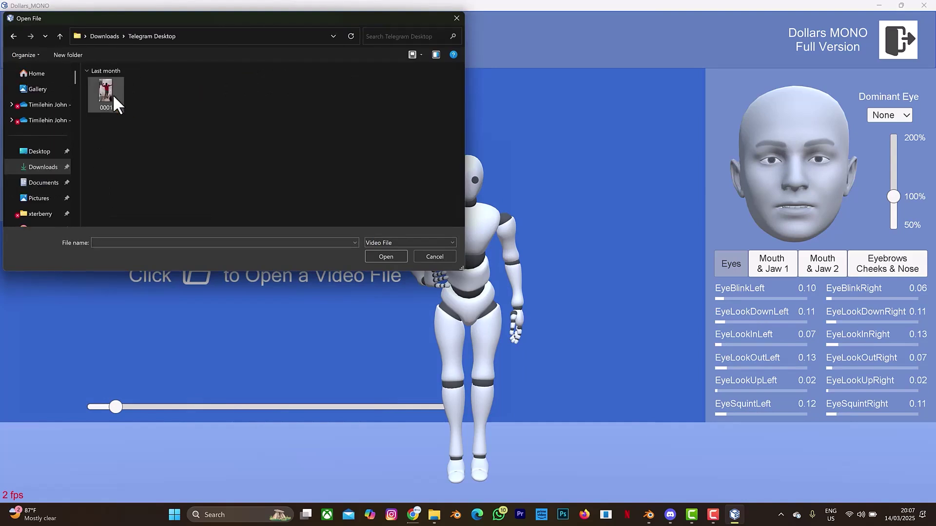
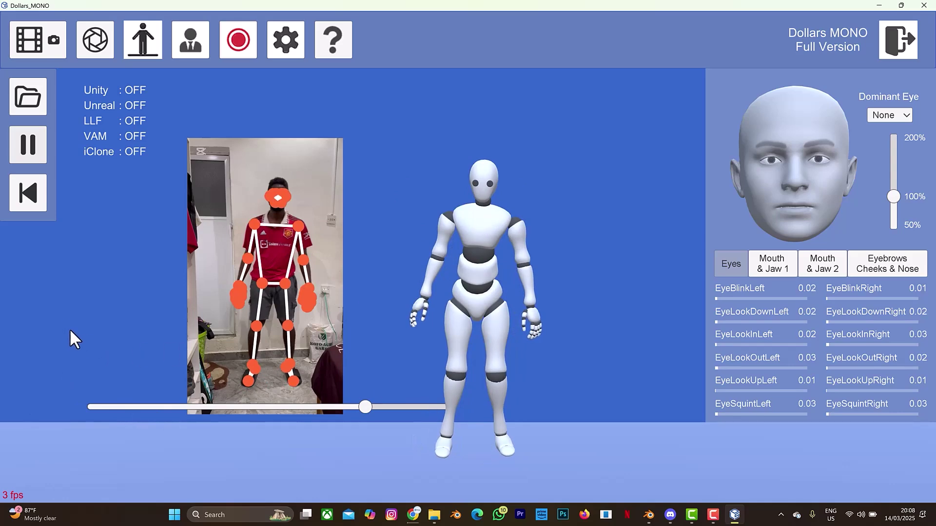
# Restart the loaded video from the beginning, play it and record its motion as a BVH file, stopping near its end.
pyautogui.click(37, 142)
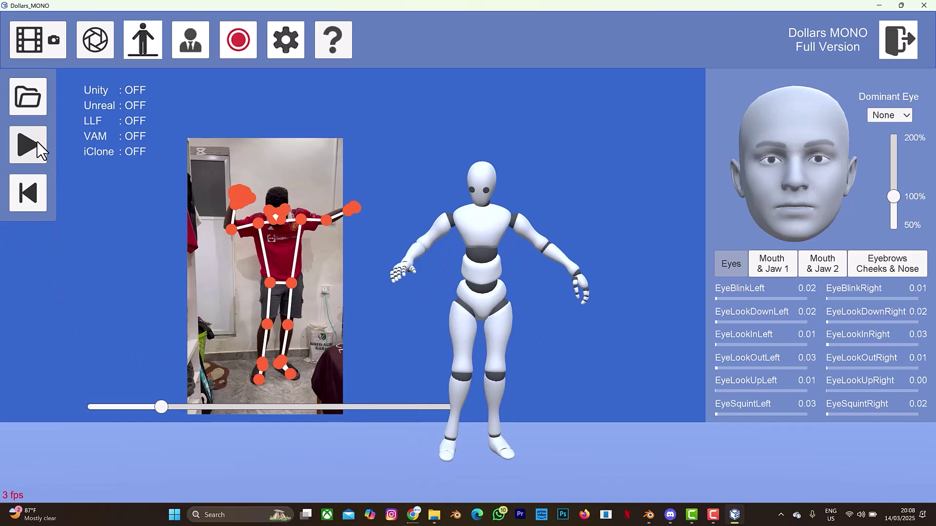
pyautogui.click(34, 194)
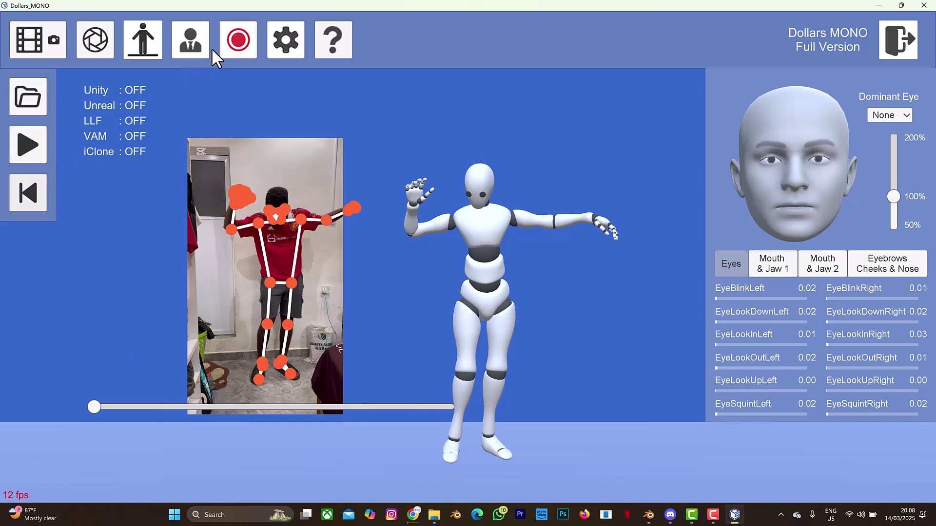
pyautogui.click(30, 146)
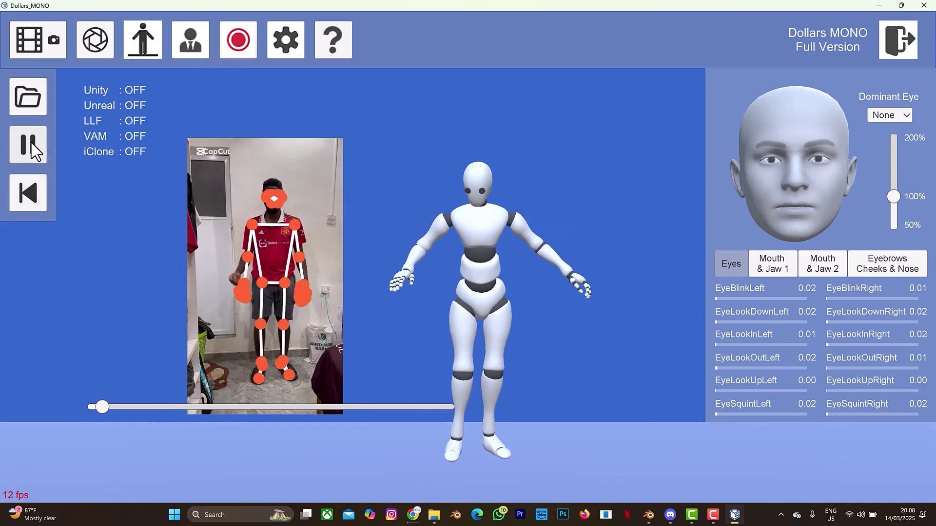
pyautogui.click(232, 42)
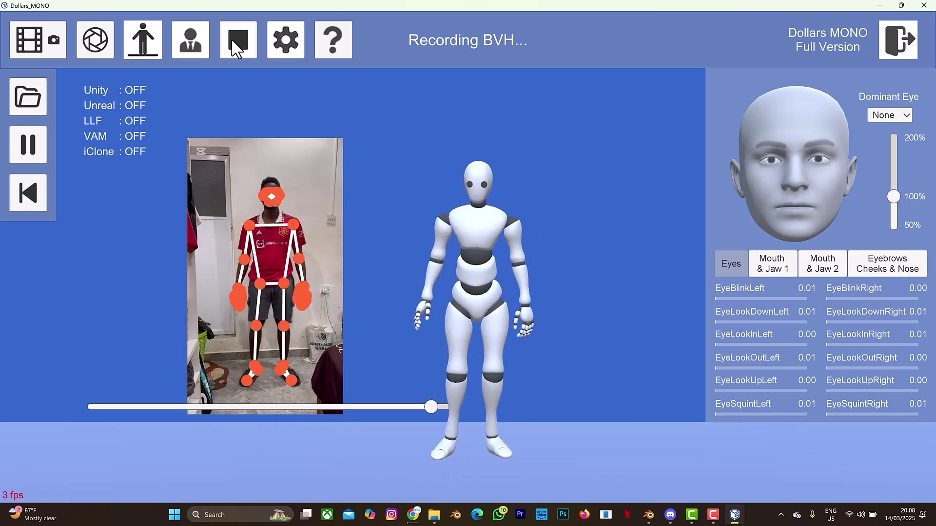
pyautogui.click(231, 38)
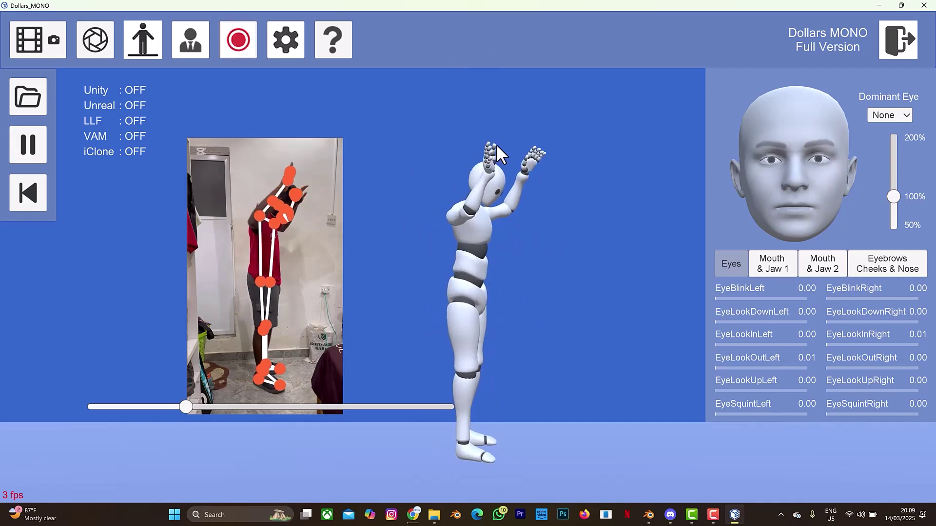
# Review the Capture and the Stream & Export settings in the options, then close them.
pyautogui.click(285, 44)
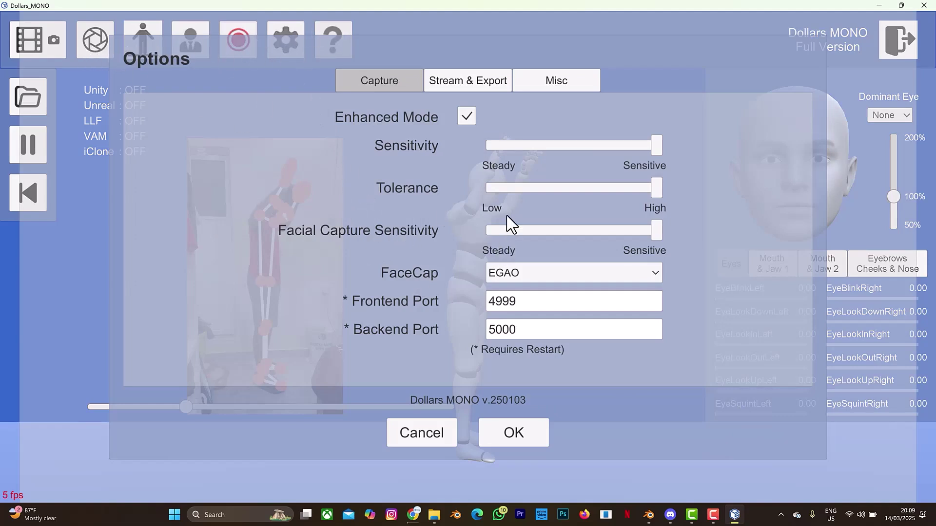
pyautogui.click(479, 78)
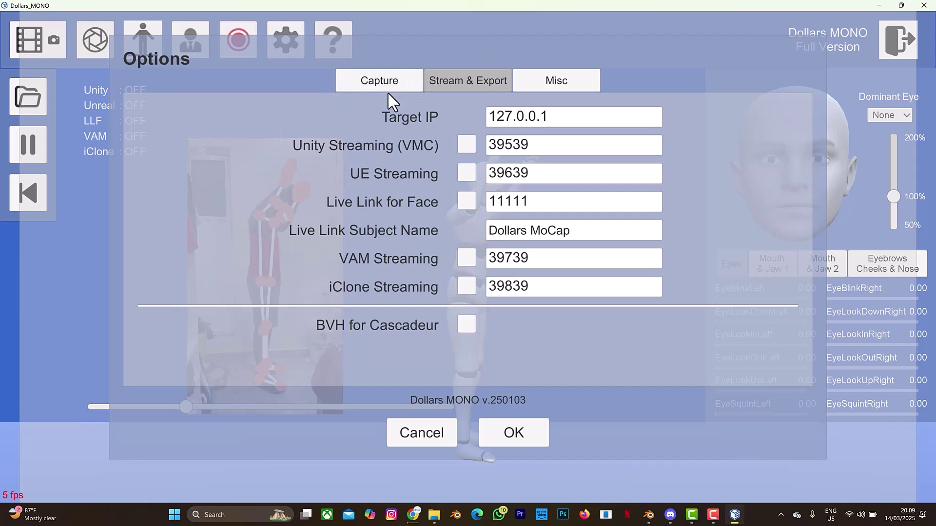
pyautogui.click(499, 436)
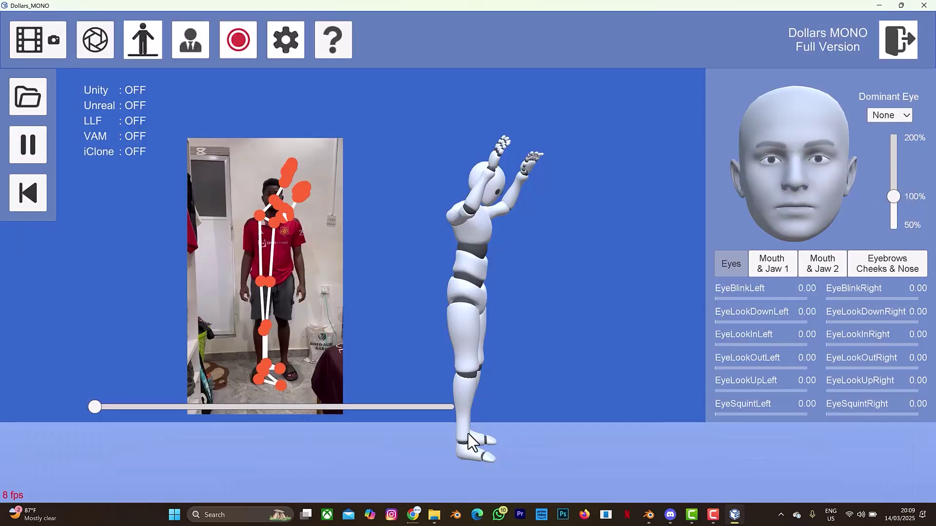
# Pause the video and examine the recorded BVH files in the Dollar Mono folder in File Explorer.
pyautogui.click(28, 145)
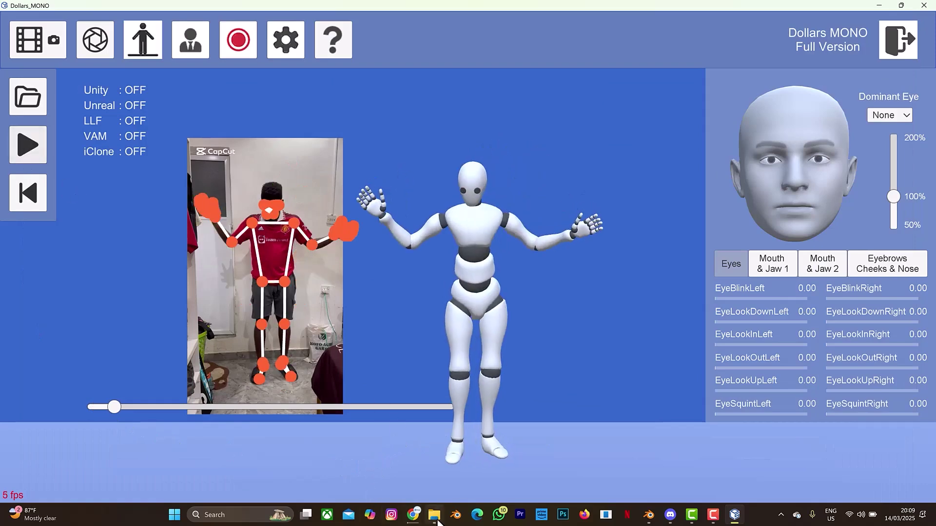
pyautogui.click(435, 515)
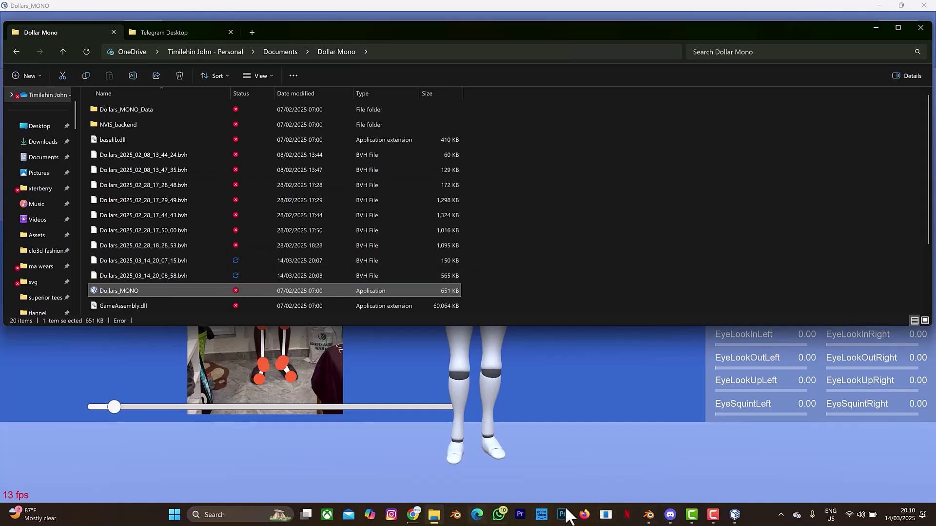
# Switch to Blender and display the DAZ Setup tools in the viewport sidebar.
pyautogui.click(648, 515)
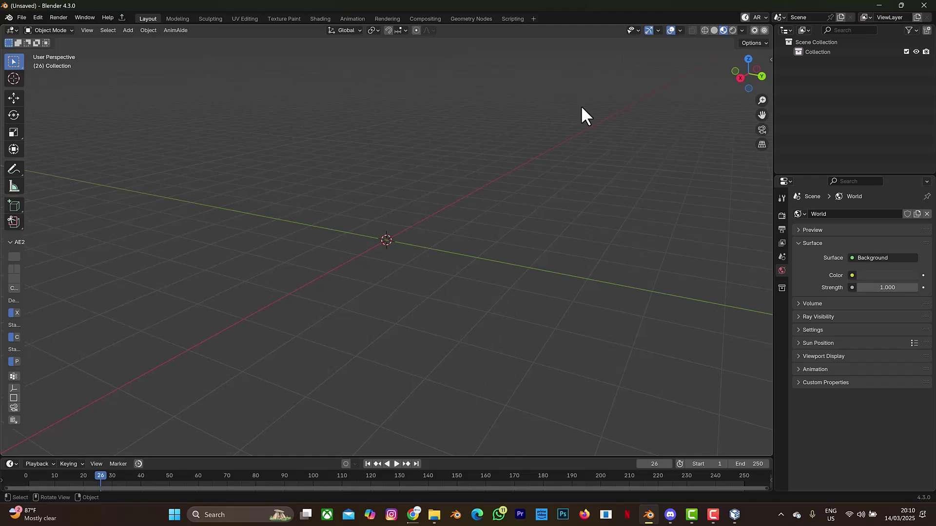
pyautogui.press('n')
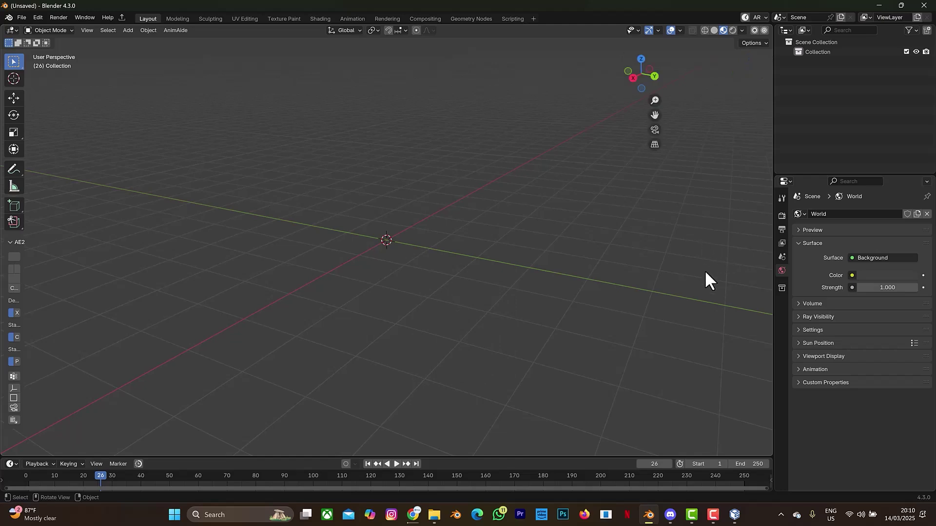
pyautogui.scroll(-10, 763, 273)
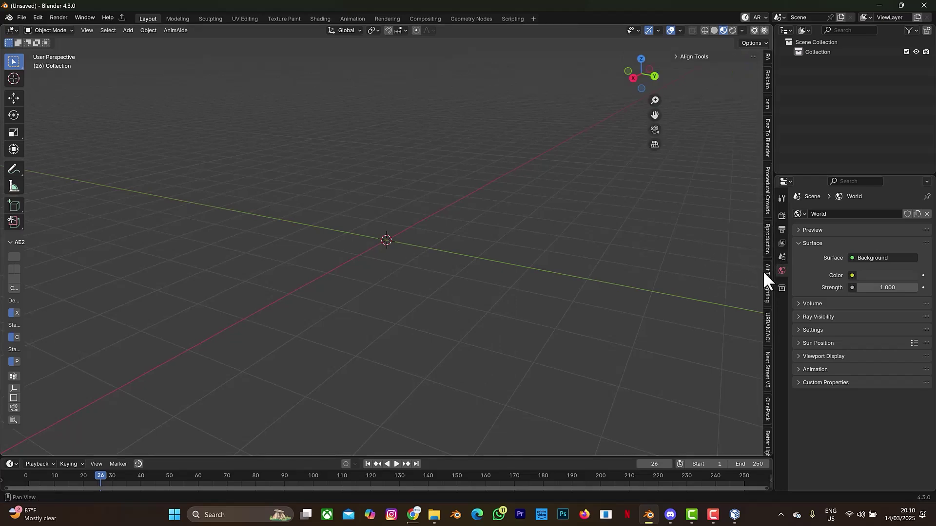
pyautogui.scroll(-10, 763, 273)
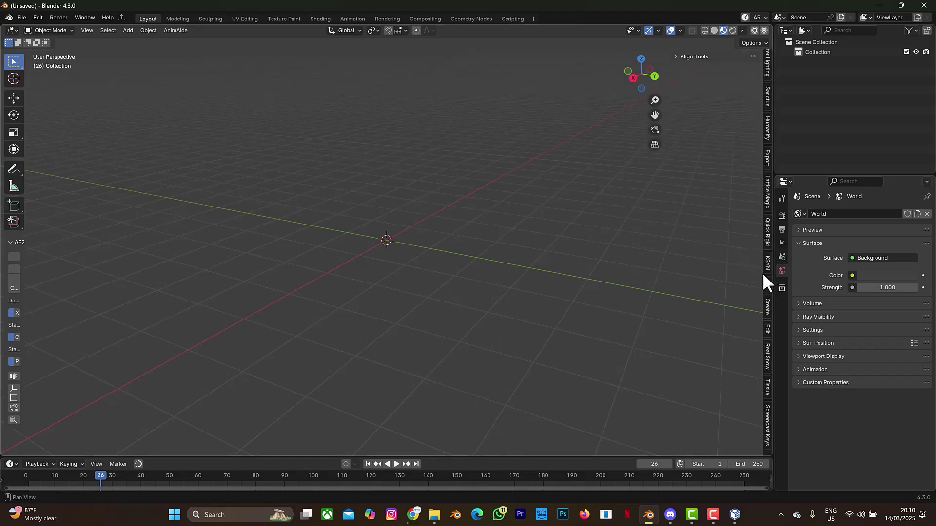
pyautogui.click(766, 334)
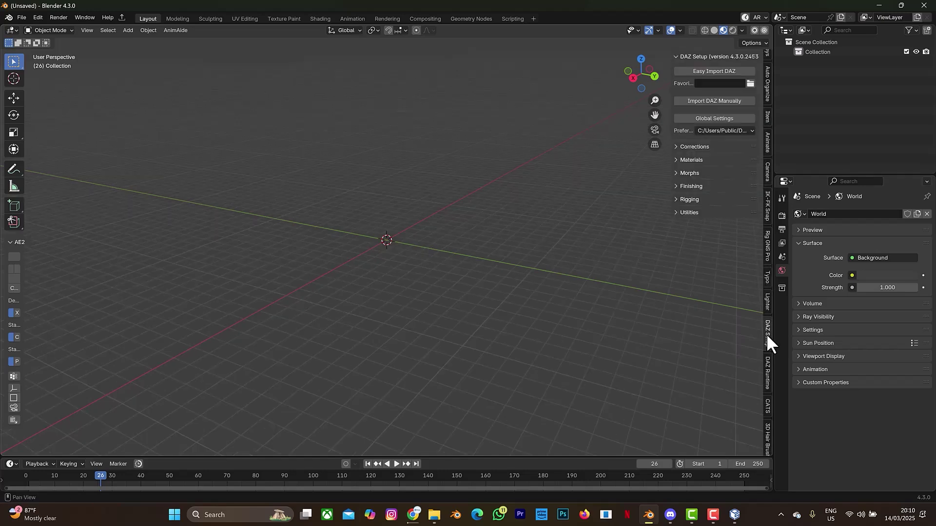
# Start an Easy Import DAZ with the Genesis 9 preset and enable the Body morphs.
pyautogui.click(725, 71)
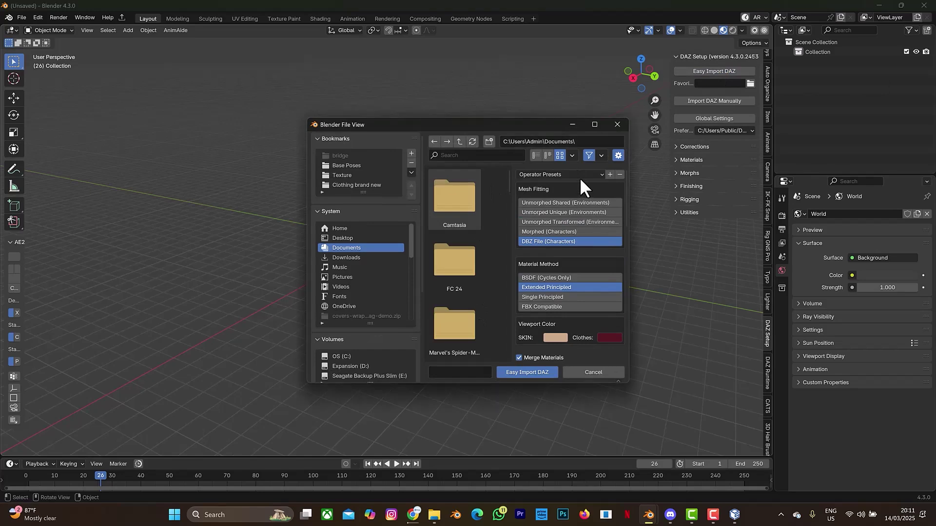
pyautogui.click(580, 178)
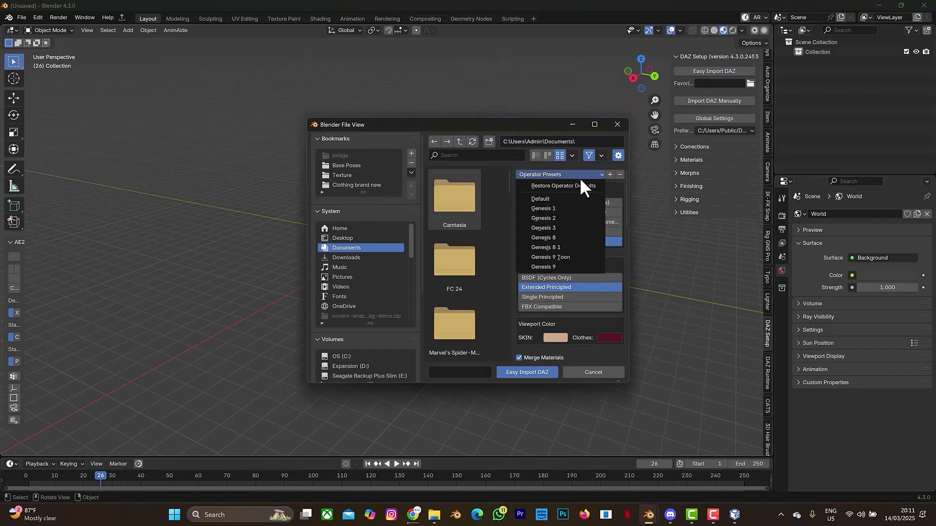
pyautogui.click(563, 266)
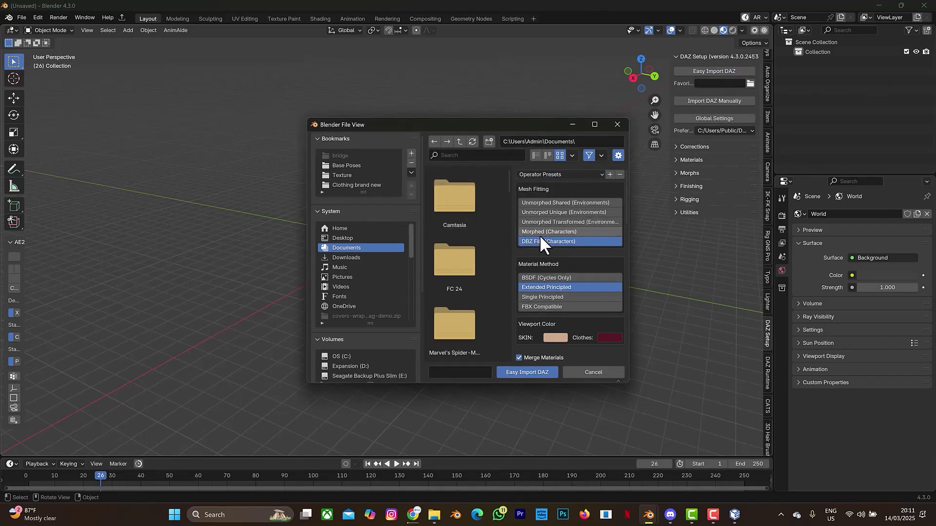
pyautogui.scroll(-15, 554, 323)
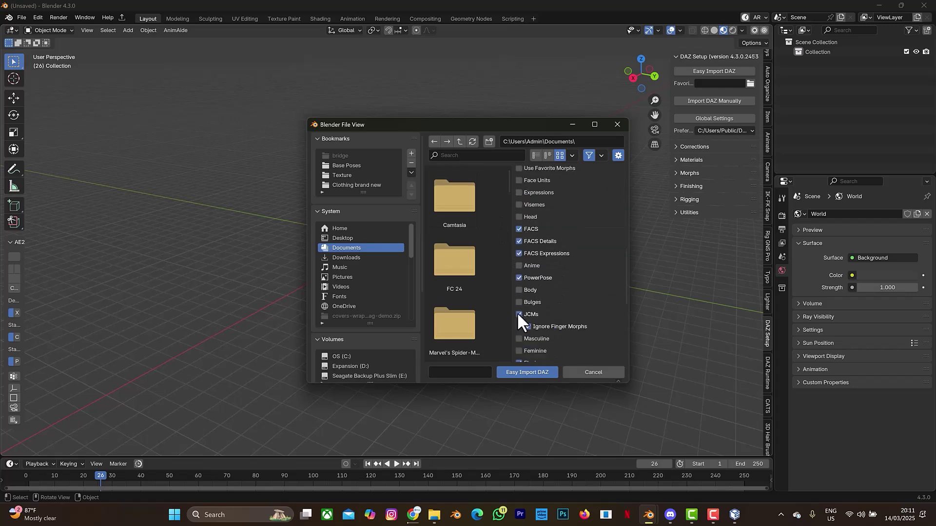
pyautogui.click(519, 290)
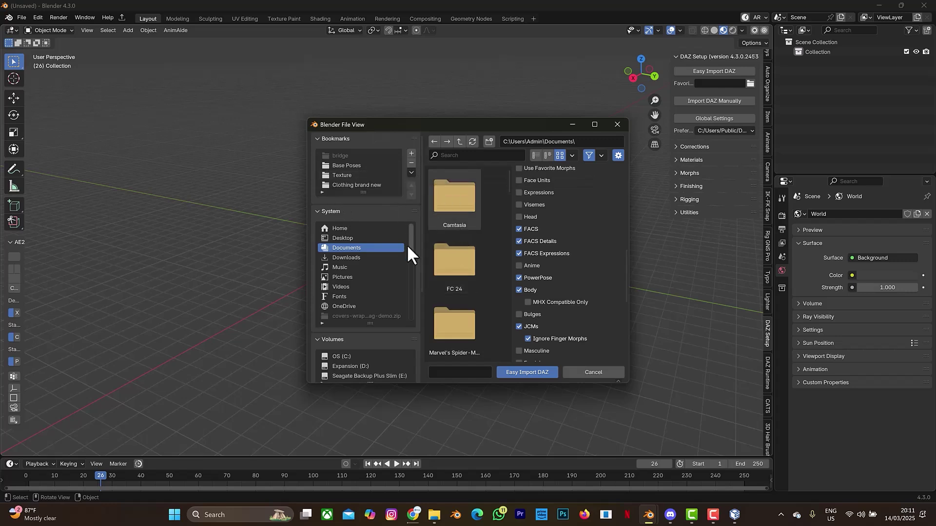
# Import the african character .duf file from the genesis9 folder in the OneDrive Documents.
pyautogui.scroll(-10, 466, 251)
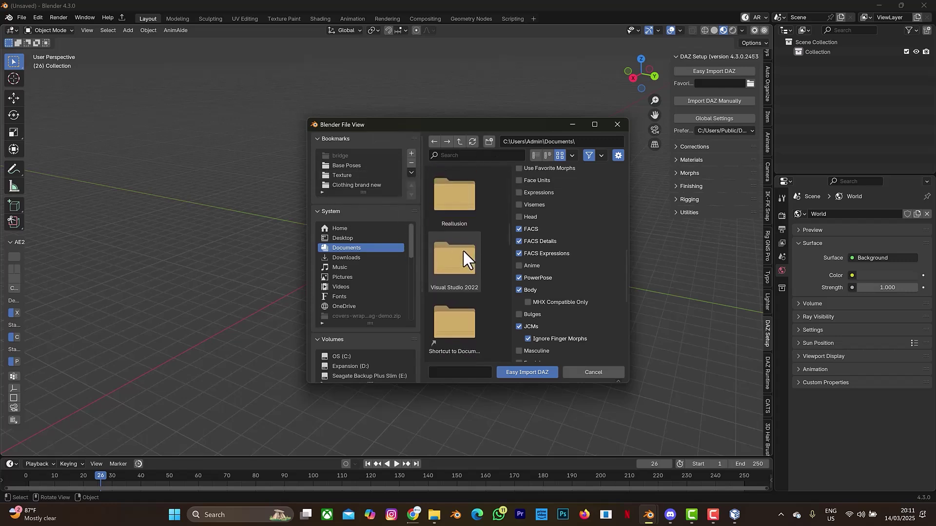
pyautogui.doubleClick(461, 227)
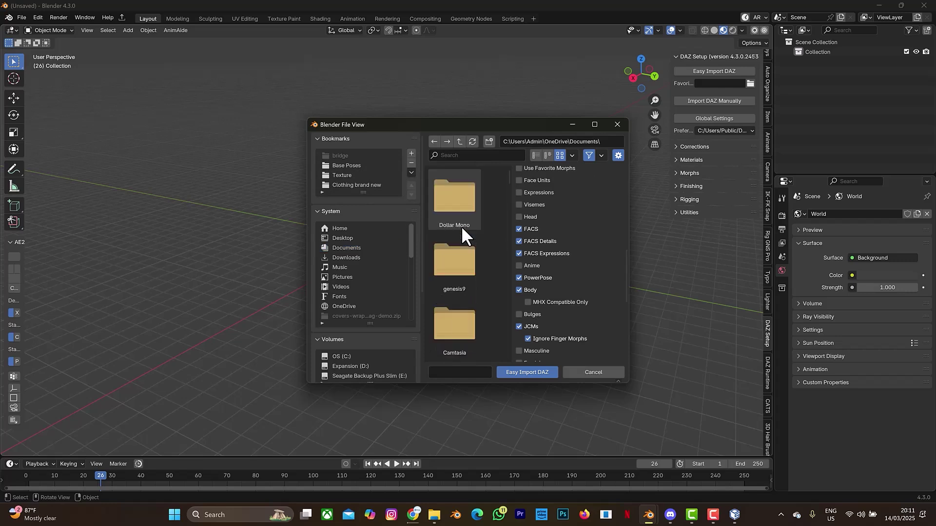
pyautogui.click(456, 282)
pyautogui.click(456, 282)
pyautogui.click(461, 210)
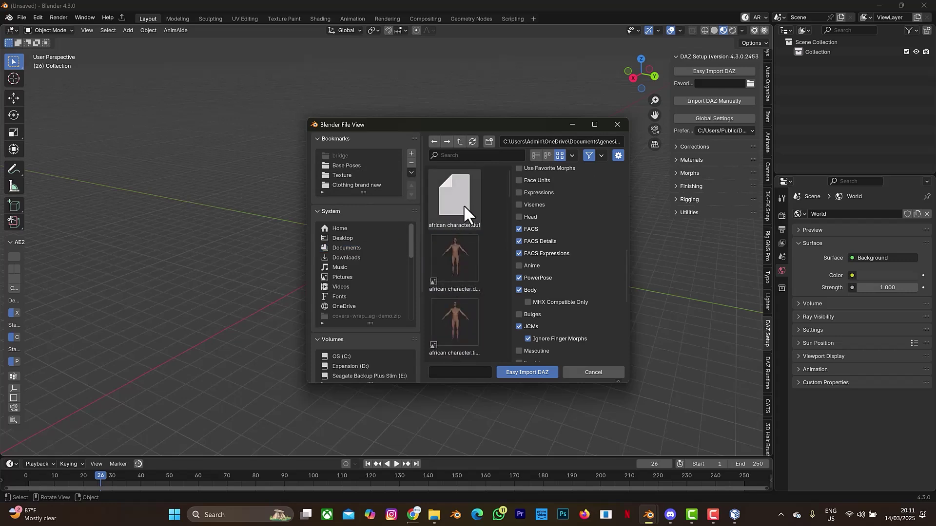
pyautogui.click(505, 375)
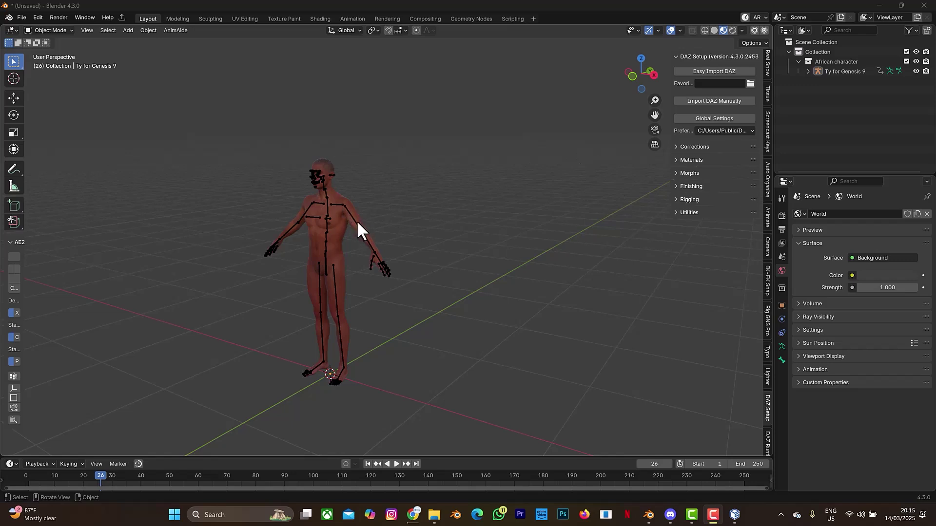
# Expand the Rigify options under Rigging in DAZ Setup.
pyautogui.click(681, 212)
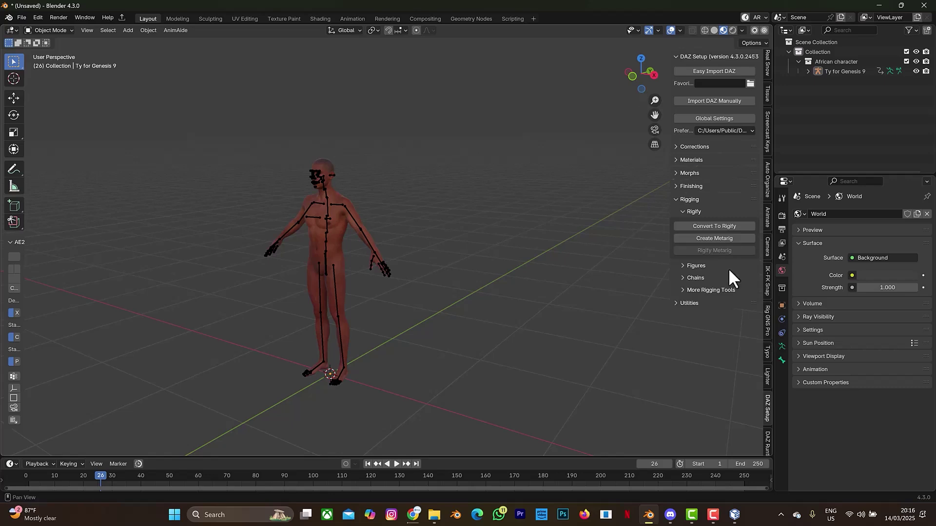
# Display the Retarget BVH tools in the sidebar and set the viewport shading to Solid.
pyautogui.scroll(-10, 767, 349)
pyautogui.scroll(-7, 767, 349)
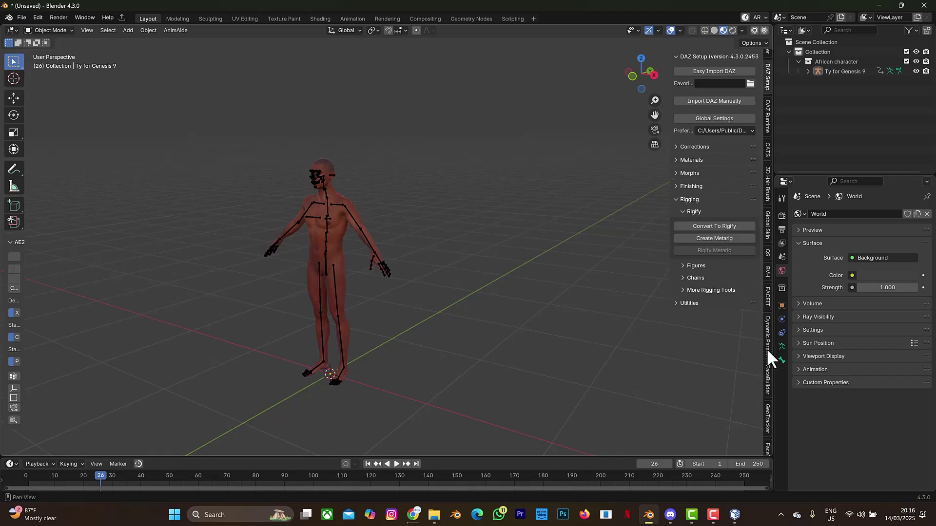
pyautogui.scroll(-7, 767, 348)
pyautogui.scroll(-3, 767, 347)
pyautogui.scroll(3, 767, 347)
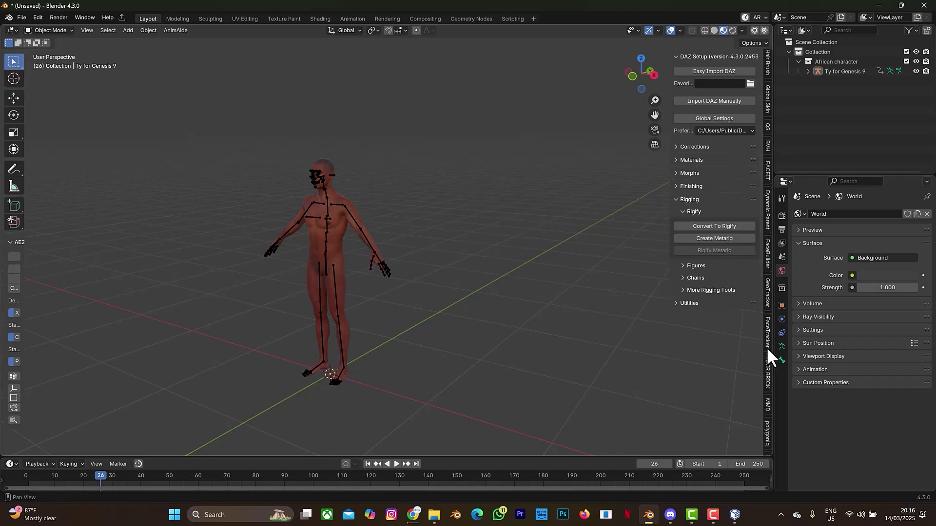
pyautogui.click(769, 143)
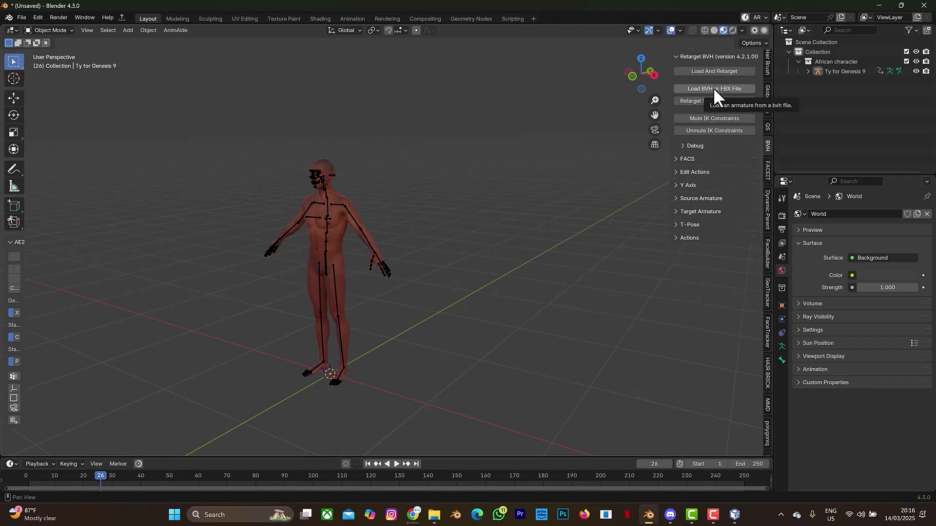
pyautogui.click(713, 30)
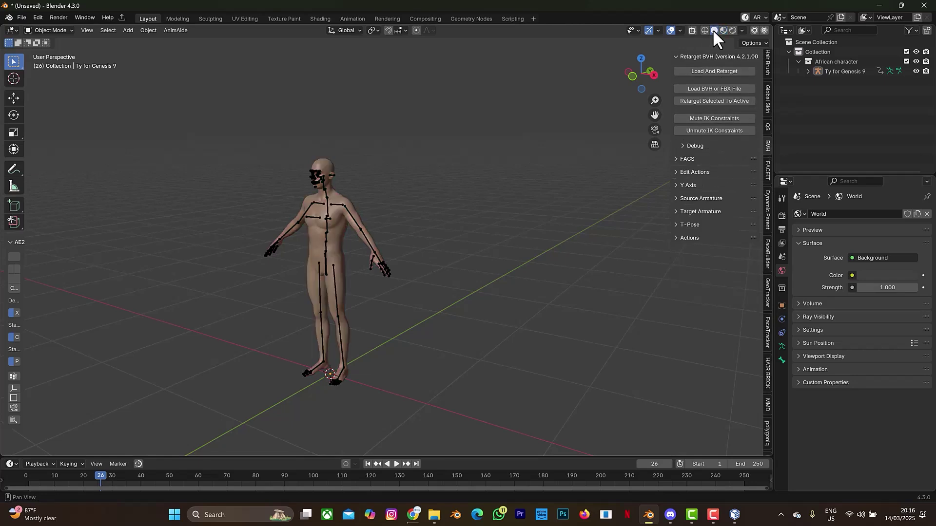
# Start loading a BVH or FBX file with the import scale set to 0.1.
pyautogui.click(719, 87)
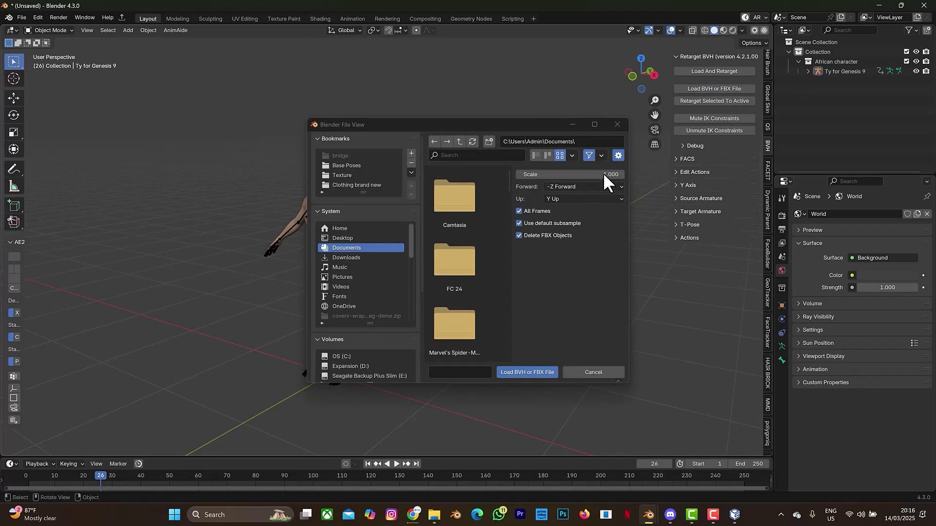
pyautogui.click(604, 175)
pyautogui.write('0.1')
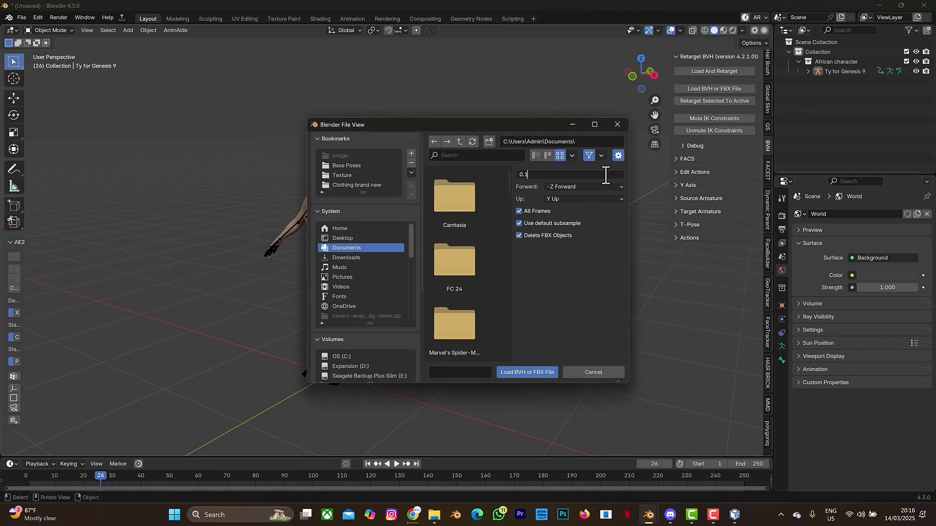
pyautogui.press('Return')
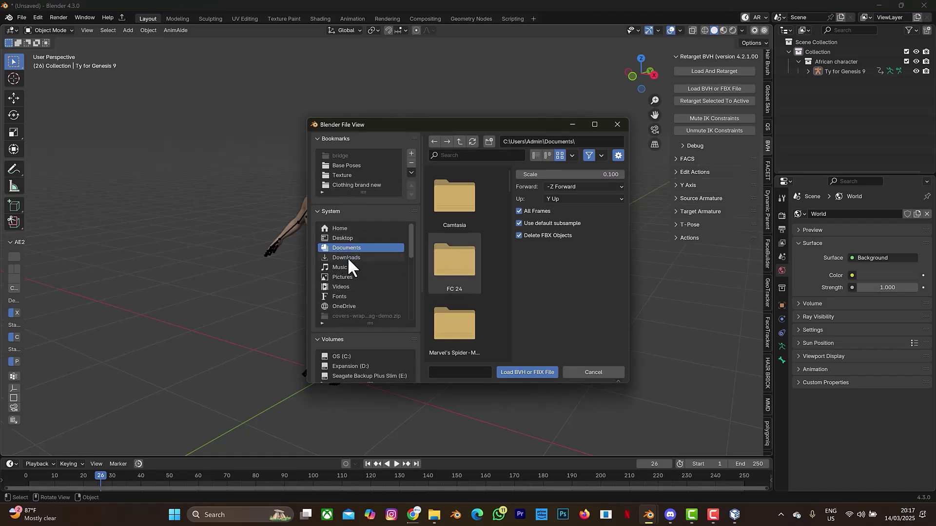
# Load Dollars_2025_03_14_20_08_58.bvh from the Dollar Mono folder in the OneDrive Documents.
pyautogui.scroll(-10, 485, 273)
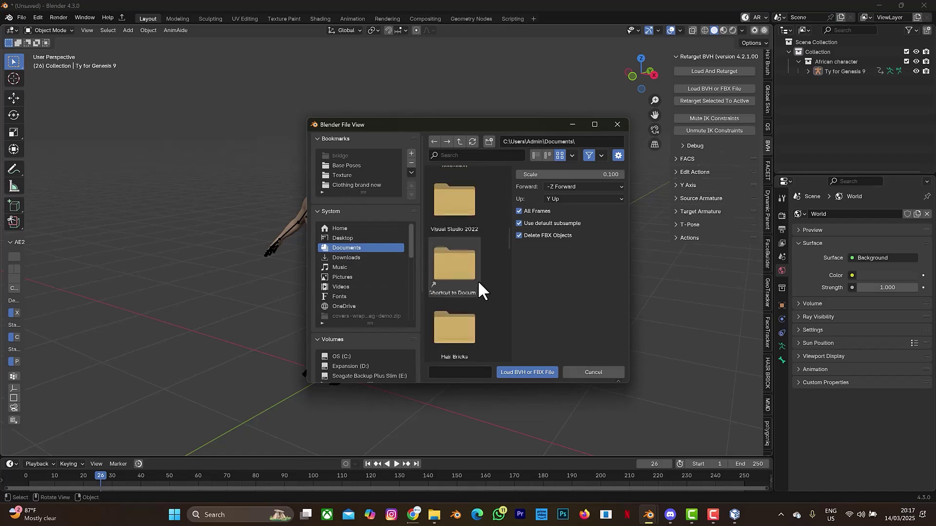
pyautogui.scroll(2, 456, 232)
pyautogui.doubleClick(457, 231)
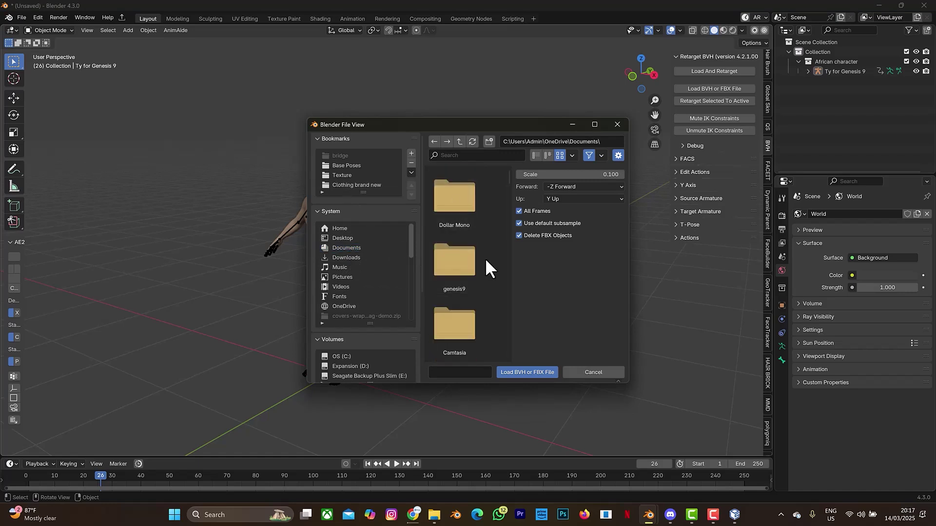
pyautogui.doubleClick(457, 213)
pyautogui.scroll(-2, 467, 263)
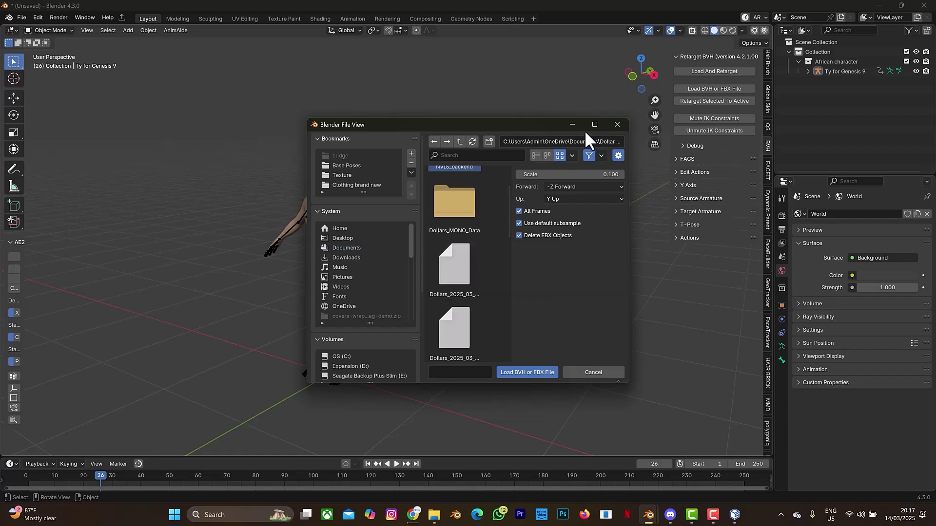
pyautogui.click(463, 273)
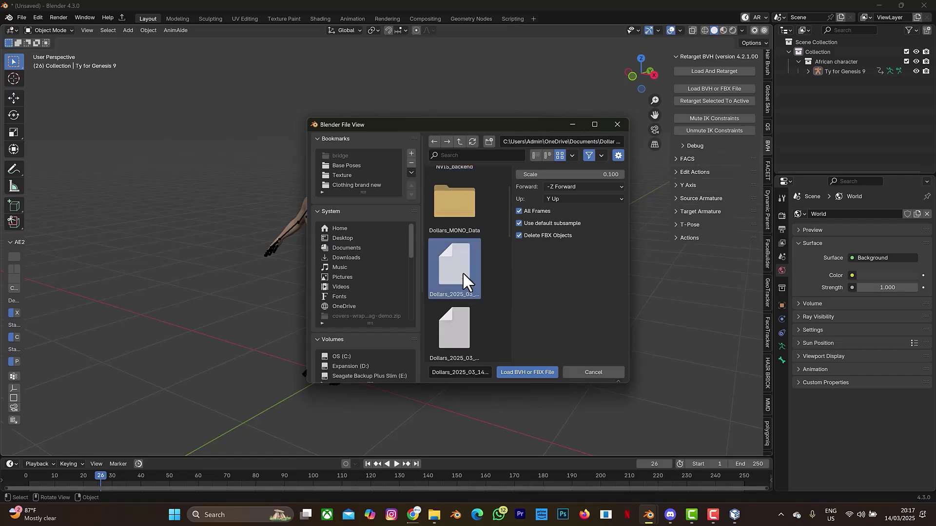
pyautogui.click(533, 372)
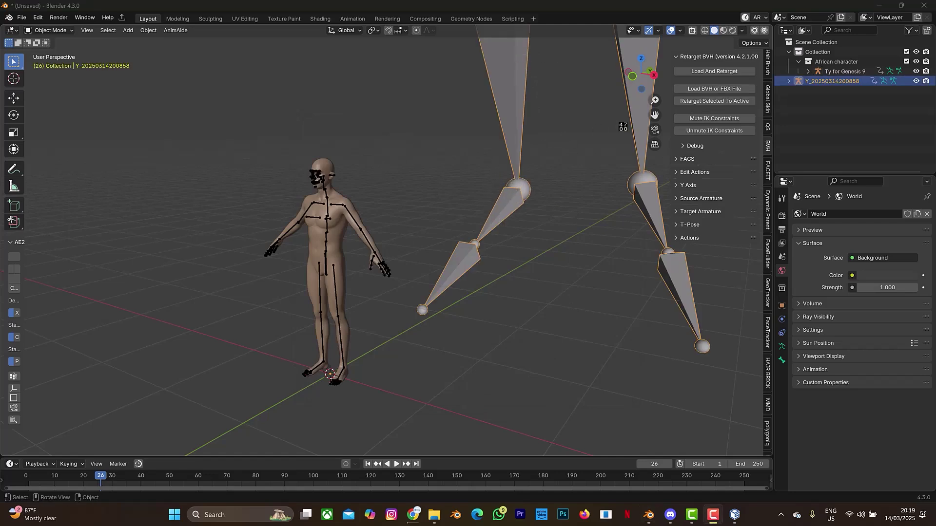
# Retarget the loaded BVH armature's motion onto the Ty for Genesis 9 armature as the active target.
pyautogui.press('shift')
pyautogui.keyDown('shift'); pyautogui.click(327, 199); pyautogui.keyUp('shift')
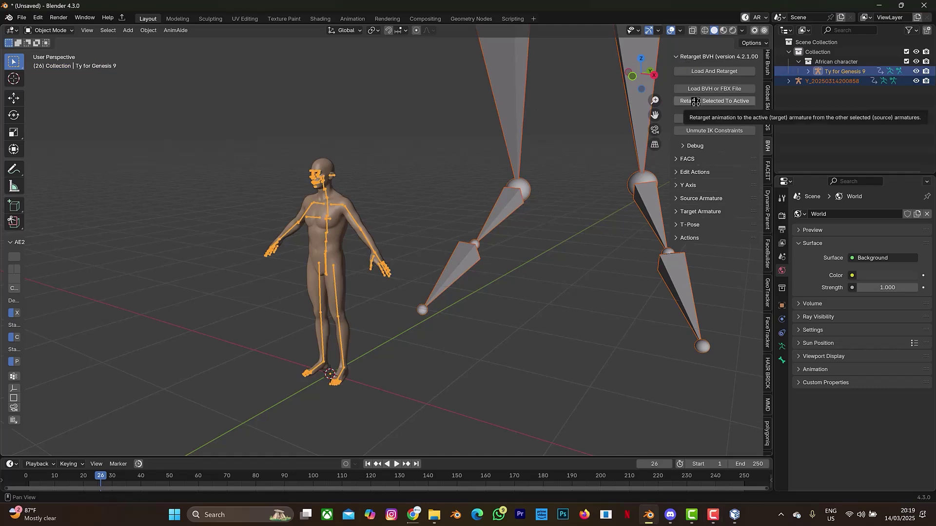
pyautogui.click(696, 101)
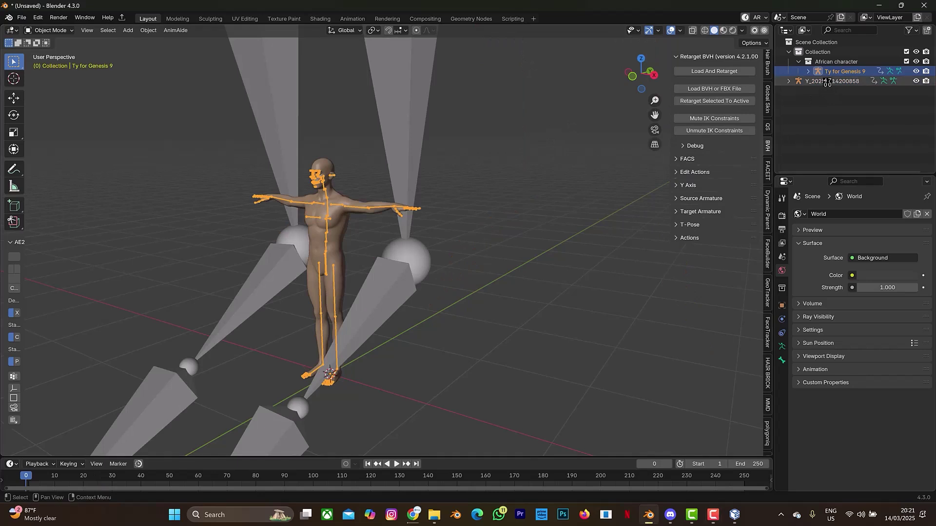
# Delete the imported BVH source armature and play back the retargeted animation on the Genesis 9 character.
pyautogui.click(827, 82)
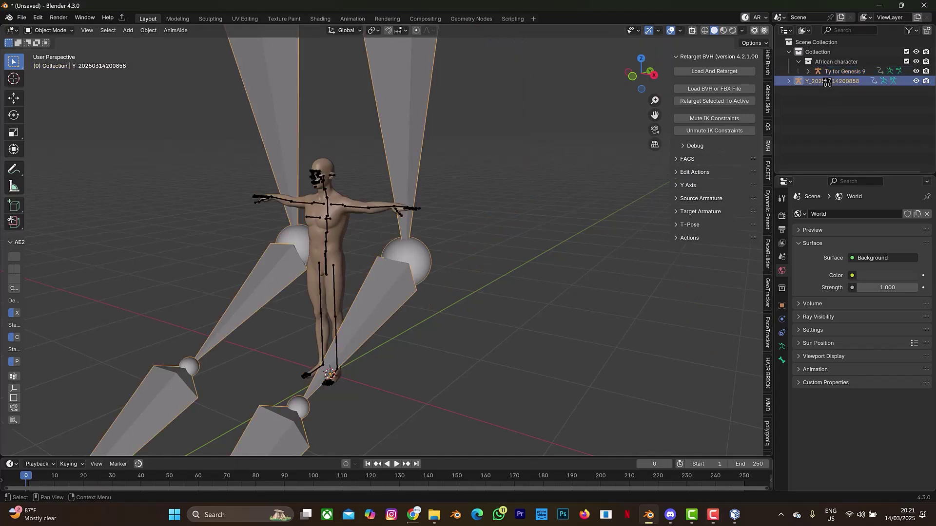
pyautogui.press('Delete')
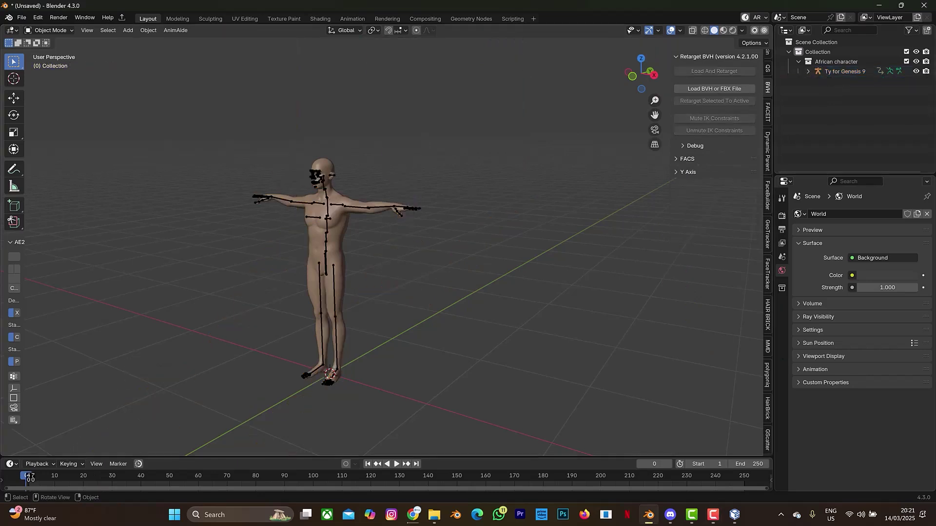
pyautogui.press('space')
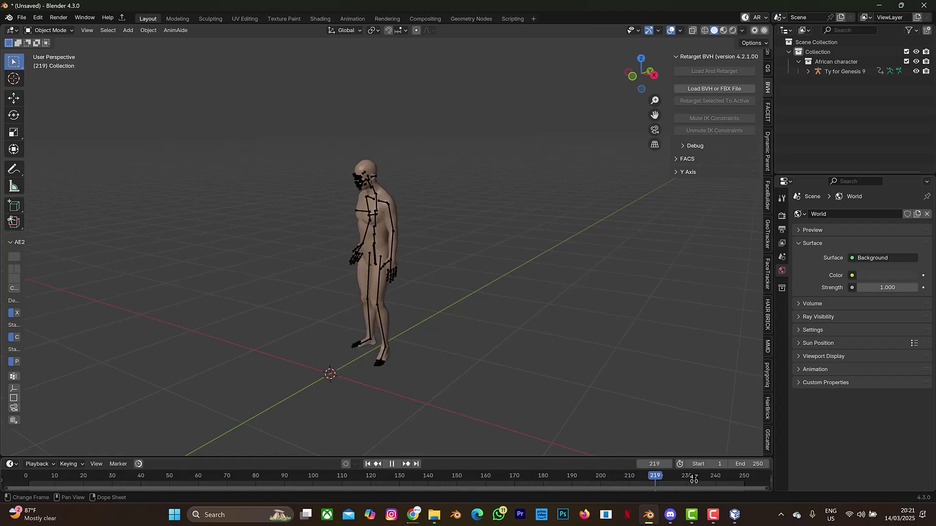
pyautogui.press('space')
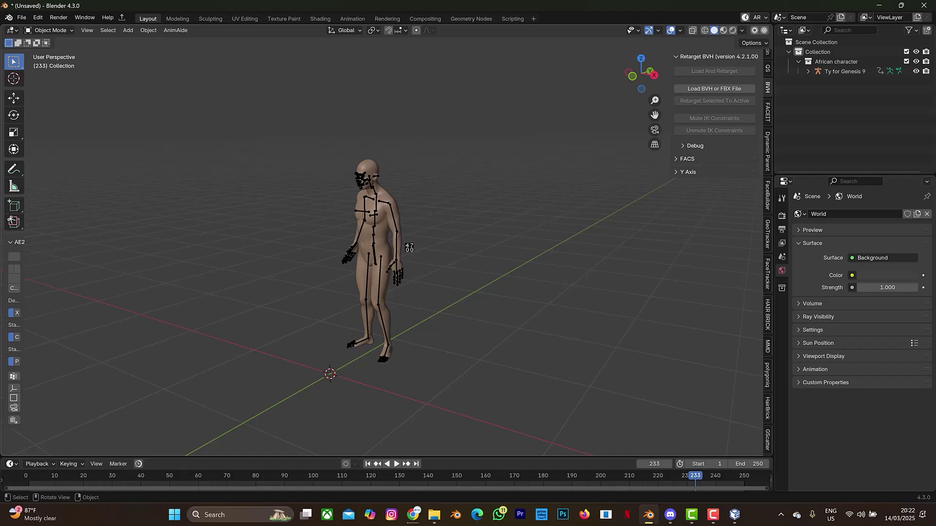
# Switch to File Explorer, launch Dollars_EGAO from the Dollar Egao folder in the OneDrive Documents, and maximize its window.
pyautogui.click(434, 515)
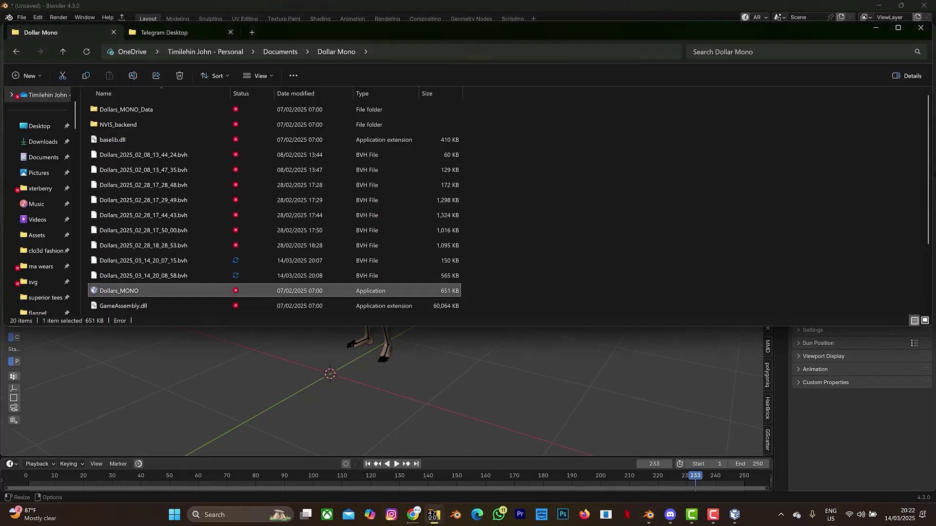
pyautogui.click(63, 51)
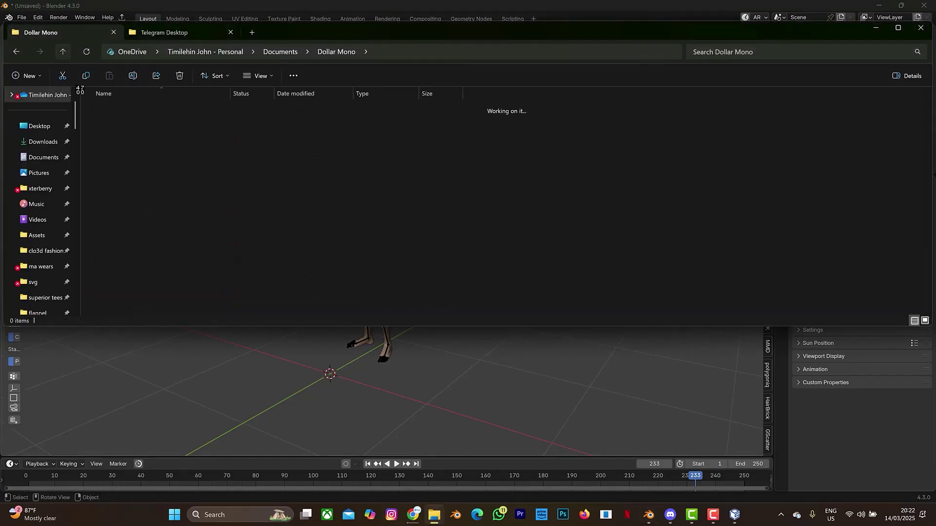
pyautogui.hotkey('alt', 'Up')
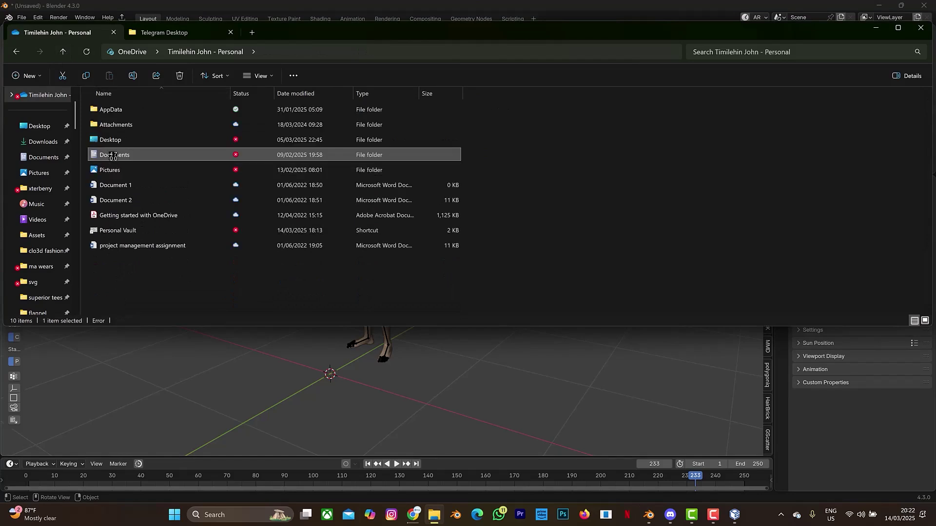
pyautogui.doubleClick(114, 155)
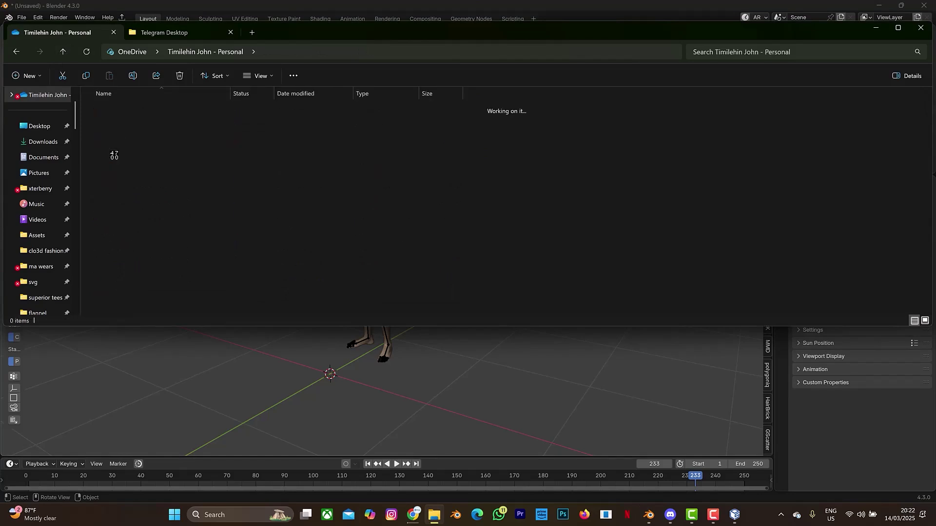
pyautogui.scroll(-2, 120, 275)
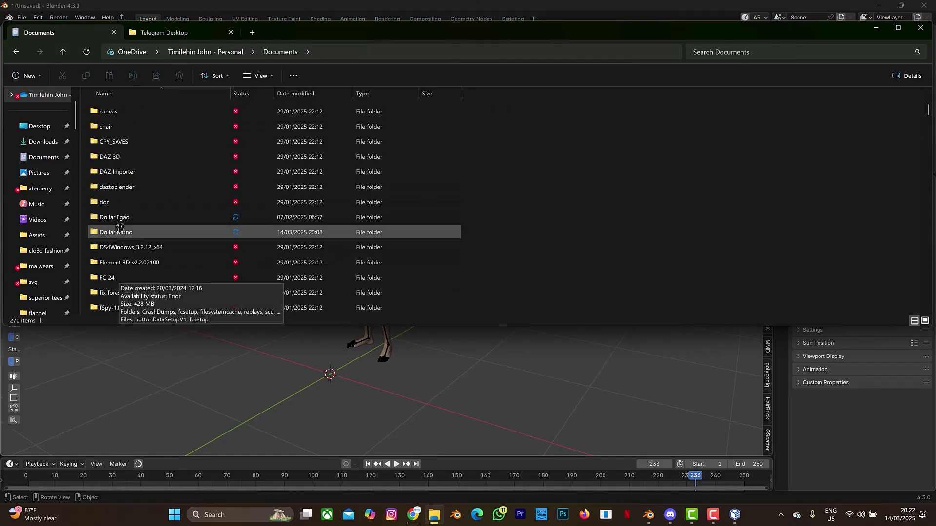
pyautogui.doubleClick(125, 216)
pyautogui.click(139, 140)
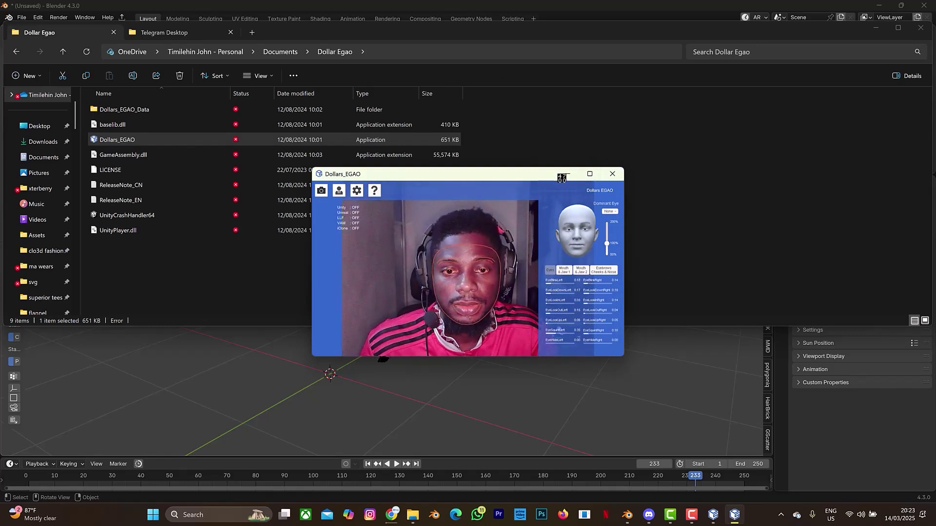
pyautogui.click(590, 174)
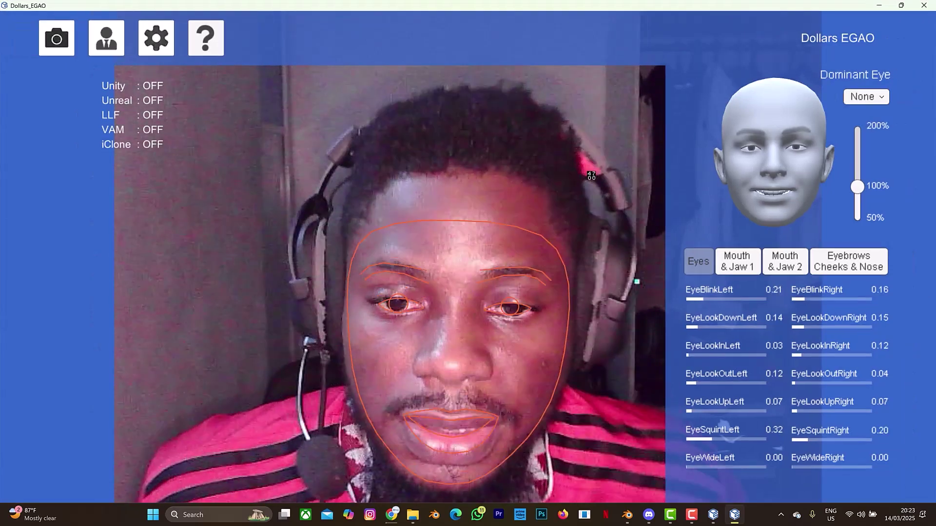